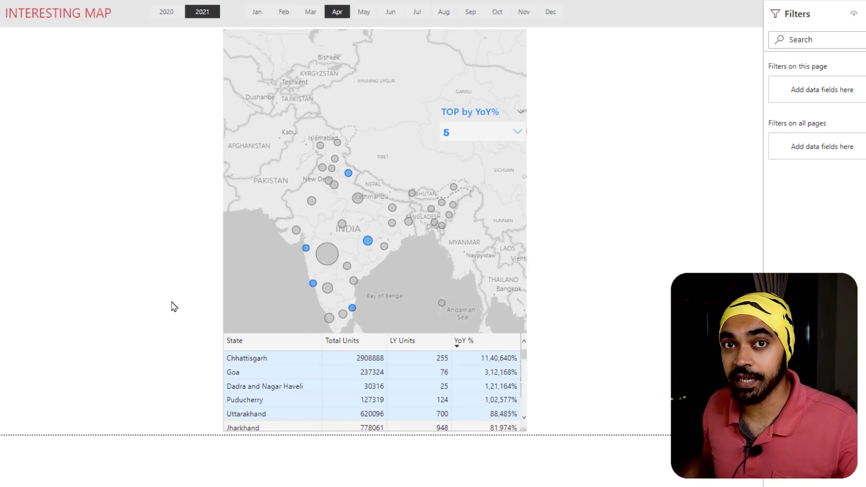
# Try the values 2 through 5 in the TOP by YoY% slicer and leave it set to 3
pyautogui.click(474, 139)
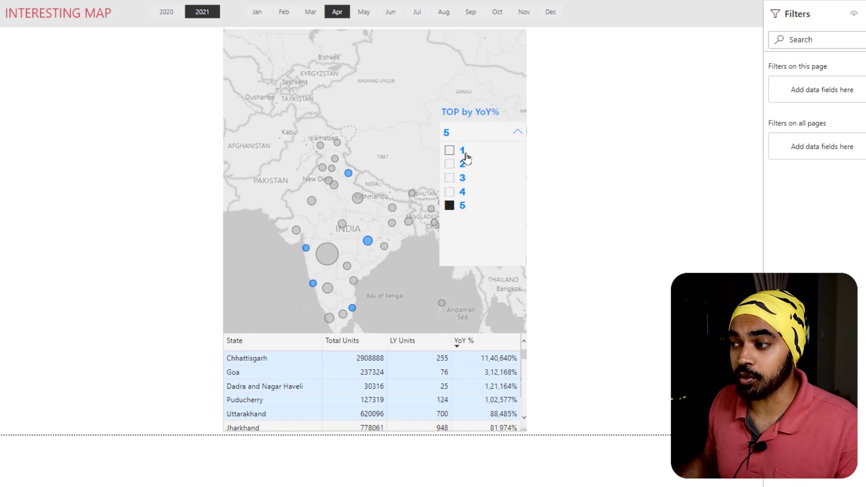
pyautogui.click(461, 165)
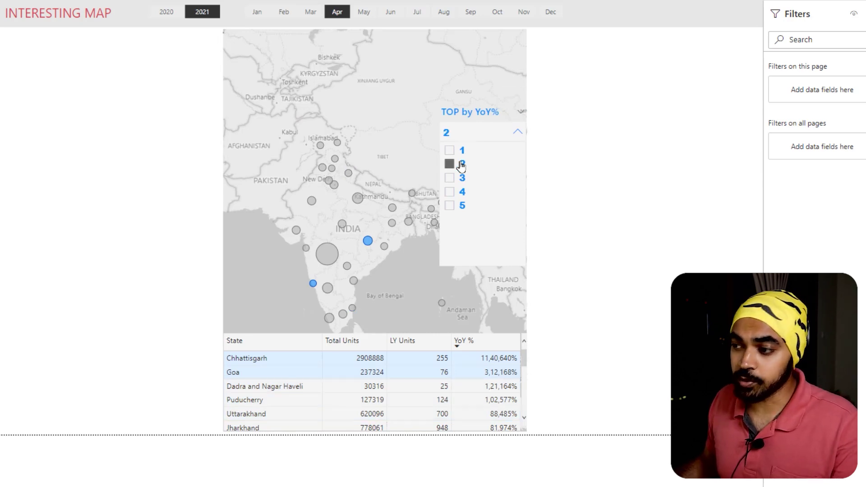
pyautogui.click(461, 178)
pyautogui.click(460, 192)
pyautogui.click(461, 205)
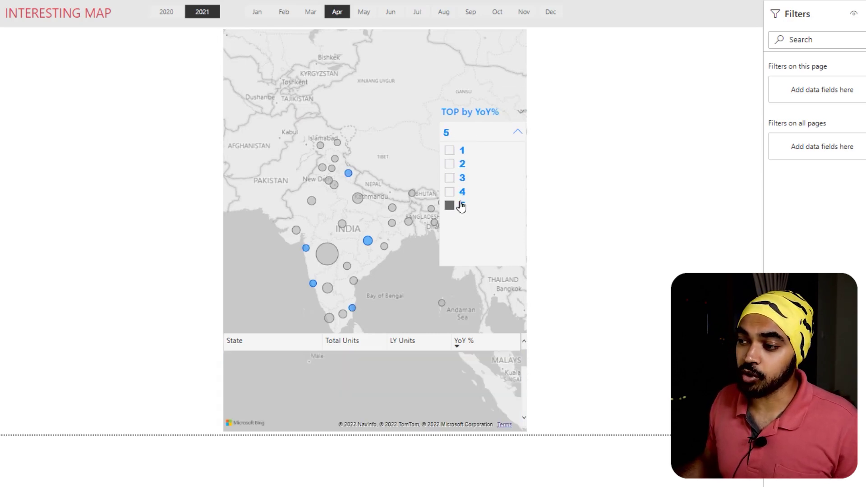
pyautogui.click(461, 179)
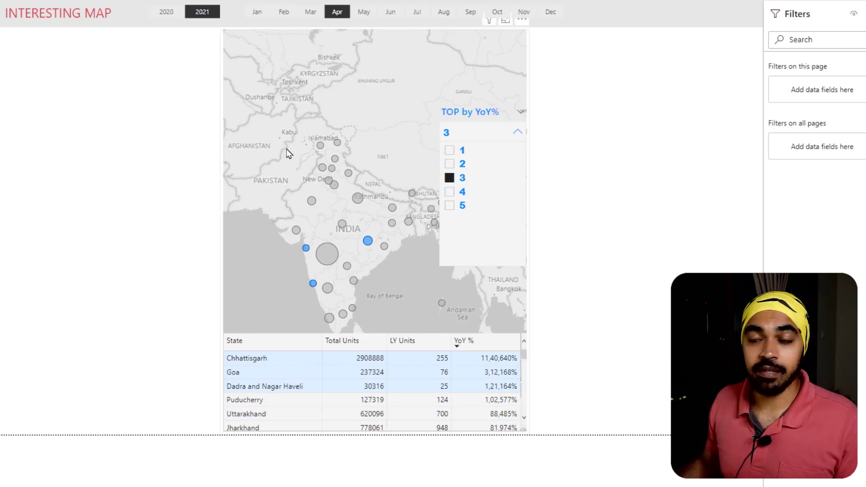
# Switch the month slicer to May and back to Apr, leaving the slicer deselected
pyautogui.click(365, 14)
pyautogui.click(341, 17)
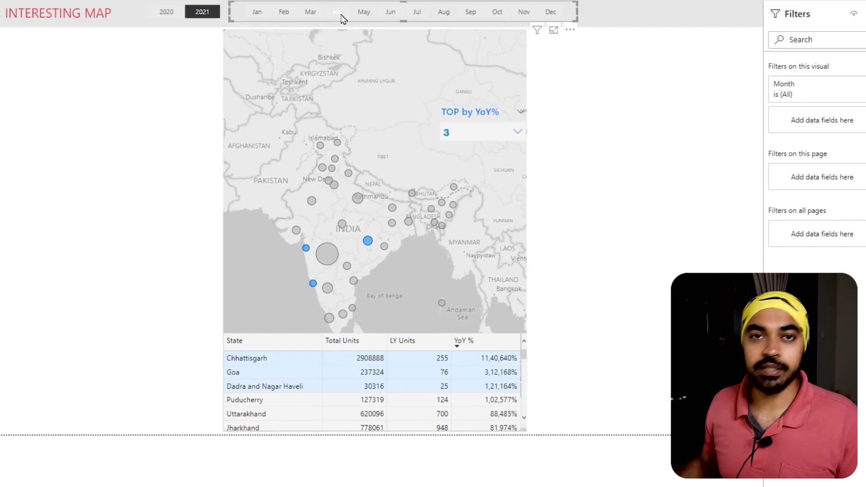
pyautogui.click(165, 118)
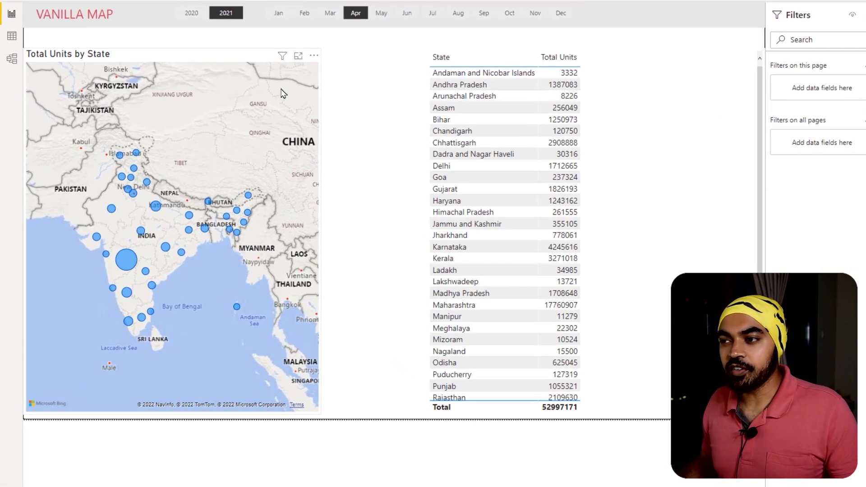
# Select the Total Units by State map and annotate how its bubbles relate to the table's State and Total Units columns, then clear the markings
pyautogui.click(232, 126)
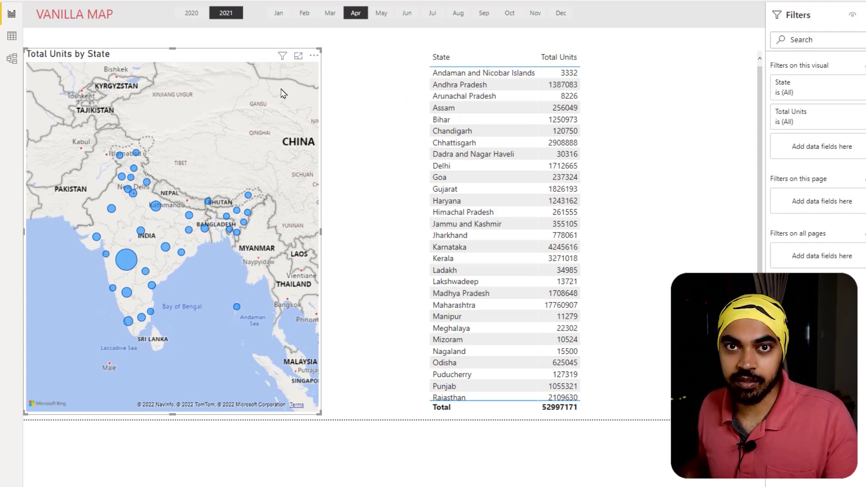
pyautogui.hotkey('ctrl', '2')
pyautogui.moveTo(431, 63); pyautogui.dragTo(481, 141)
pyautogui.moveTo(437, 119); pyautogui.dragTo(267, 193)
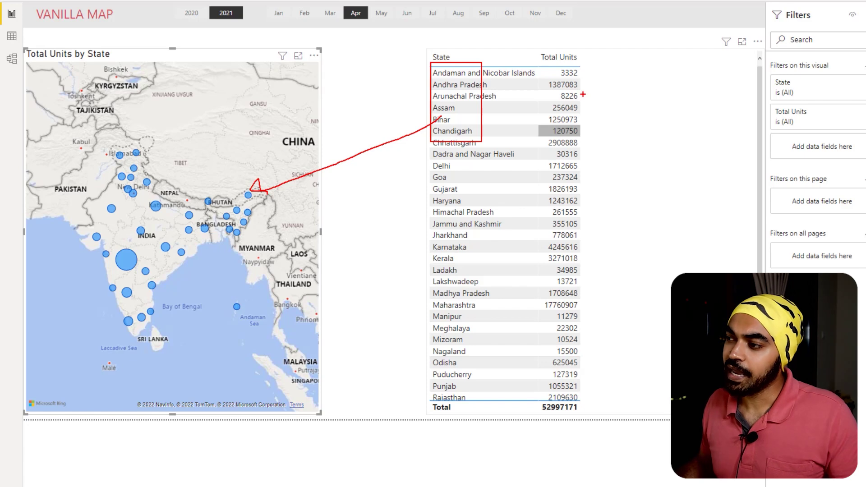
pyautogui.moveTo(140, 251)
pyautogui.mouseDown()
pyautogui.moveTo(123, 249)
pyautogui.moveTo(134, 273)
pyautogui.moveTo(135, 262)
pyautogui.moveTo(503, 186)
pyautogui.moveTo(510, 203)
pyautogui.mouseUp()
pyautogui.moveTo(535, 148); pyautogui.dragTo(583, 235)
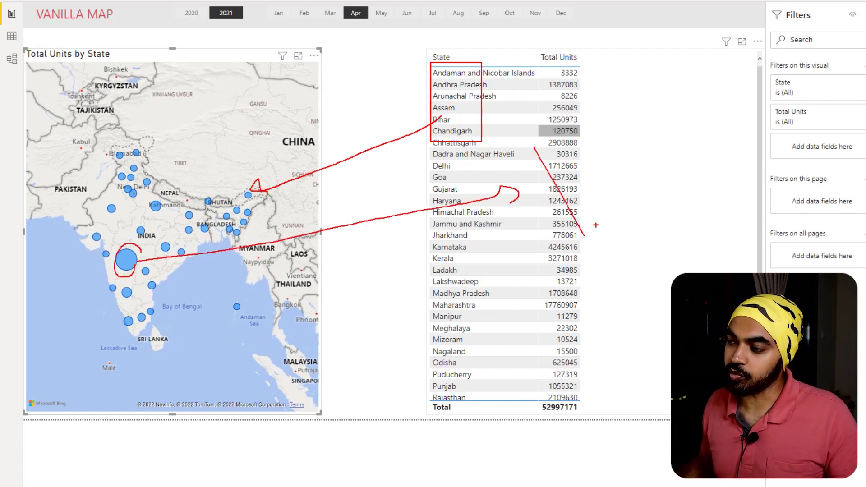
pyautogui.press('Escape')
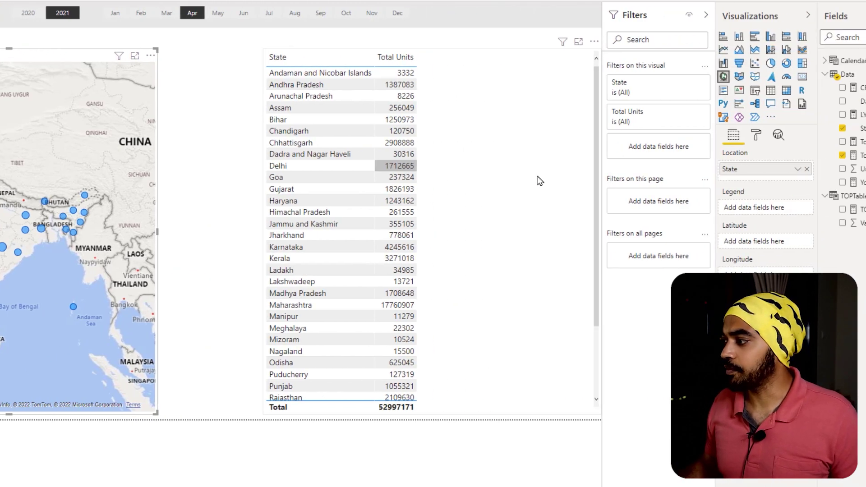
# Open the YoY % measure's formula and mark its CY and LY variables, SAMEPERIODLASTYEAR and DIVIDE(CY, LY) - 1 for review
pyautogui.click(810, 189)
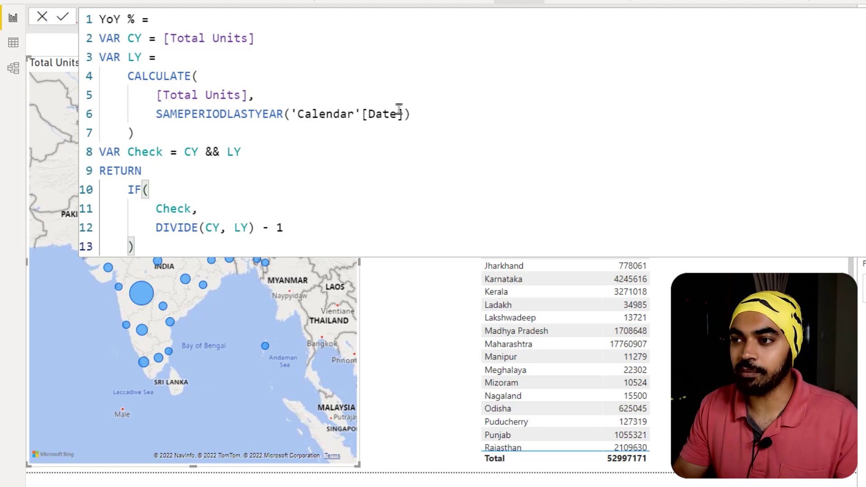
pyautogui.moveTo(262, 39); pyautogui.dragTo(285, 30)
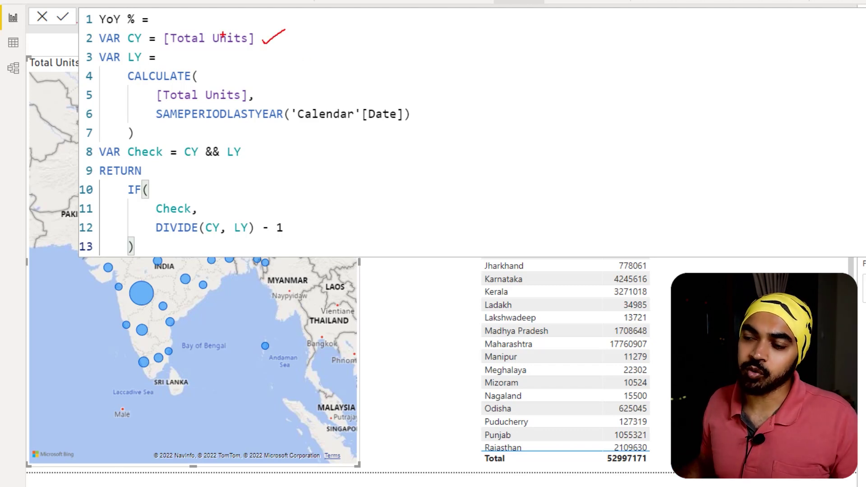
pyautogui.moveTo(126, 48); pyautogui.dragTo(141, 62)
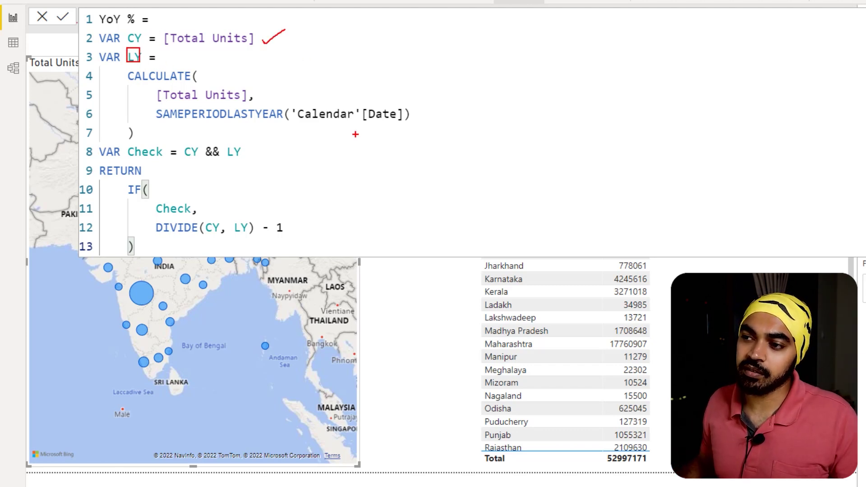
pyautogui.moveTo(159, 121); pyautogui.dragTo(270, 119)
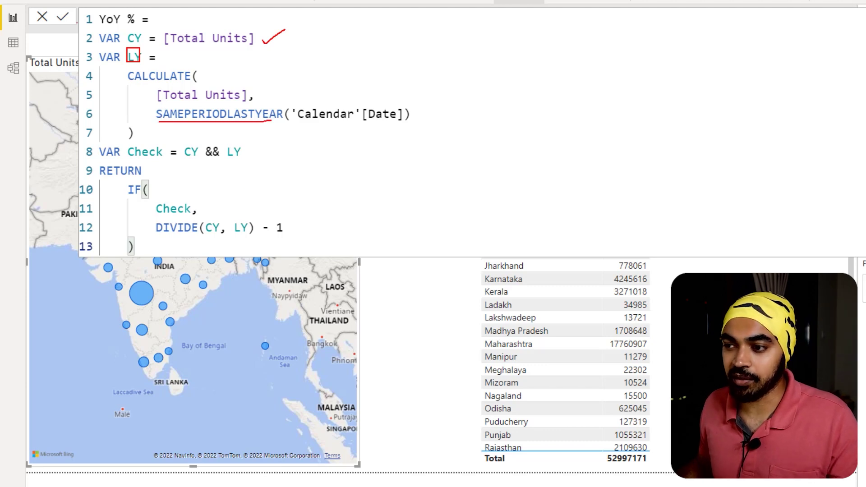
pyautogui.moveTo(152, 217); pyautogui.dragTo(290, 237)
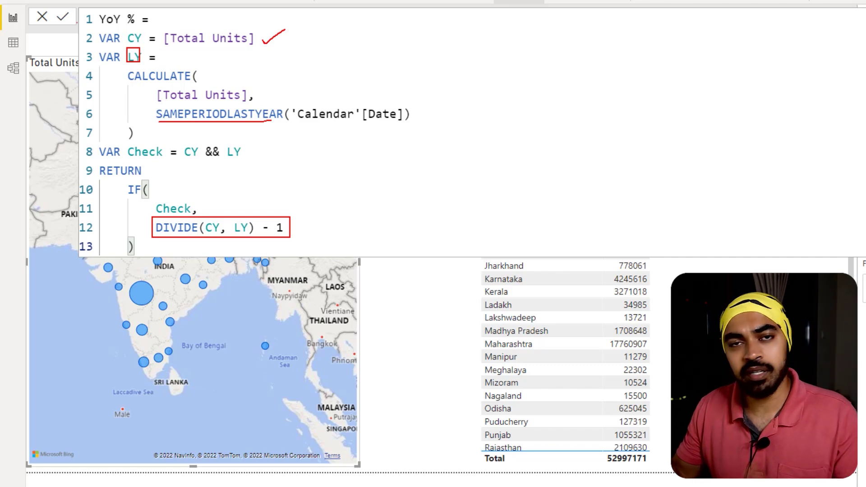
pyautogui.press('Escape')
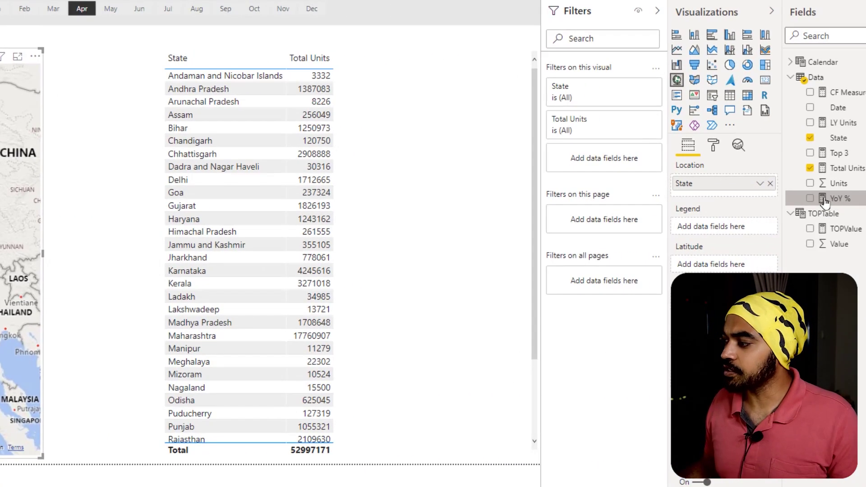
# Add the YoY % measure to the state table, sort the rows by it in descending order, and temporarily outline the three highest values
pyautogui.moveTo(838, 198); pyautogui.dragTo(416, 175)
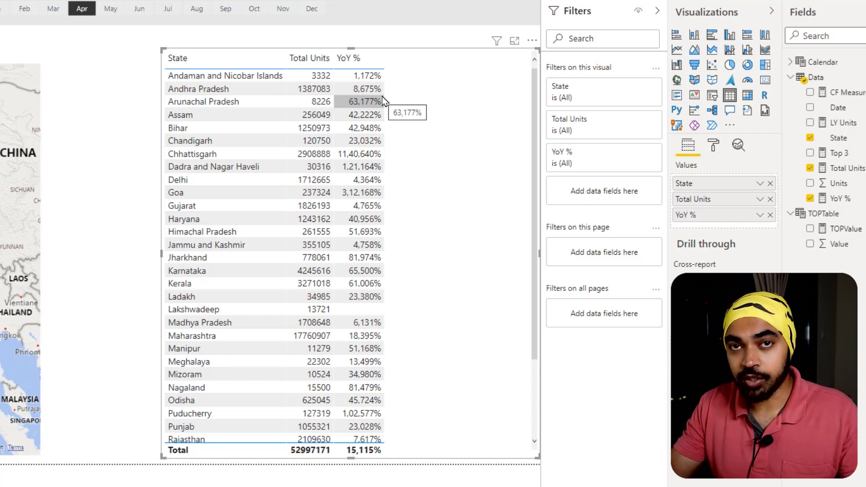
pyautogui.click(366, 62)
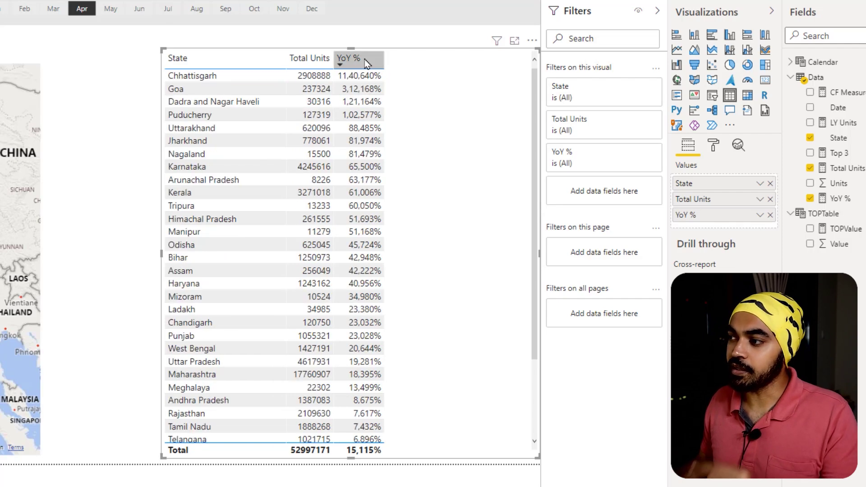
pyautogui.moveTo(333, 63); pyautogui.dragTo(380, 109)
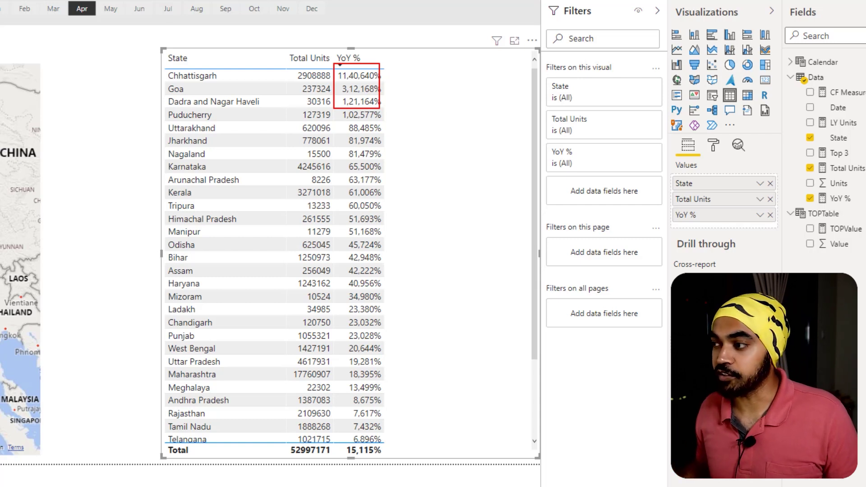
pyautogui.press('Escape')
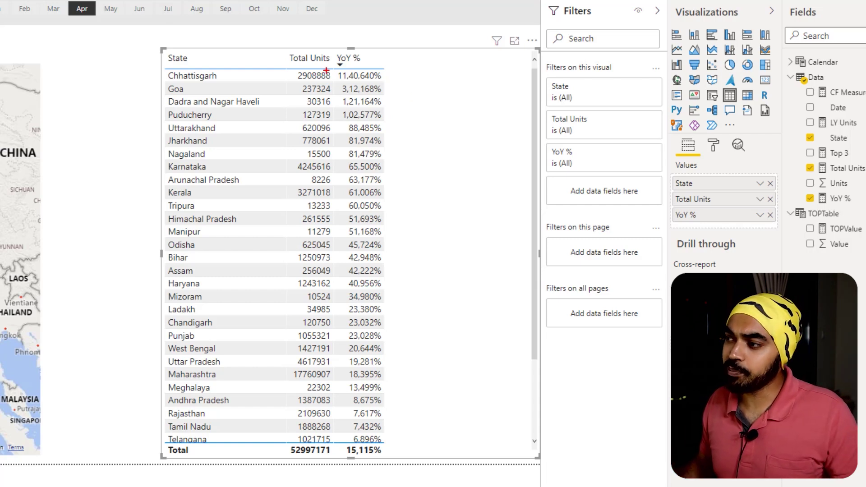
pyautogui.moveTo(333, 64); pyautogui.dragTo(390, 111)
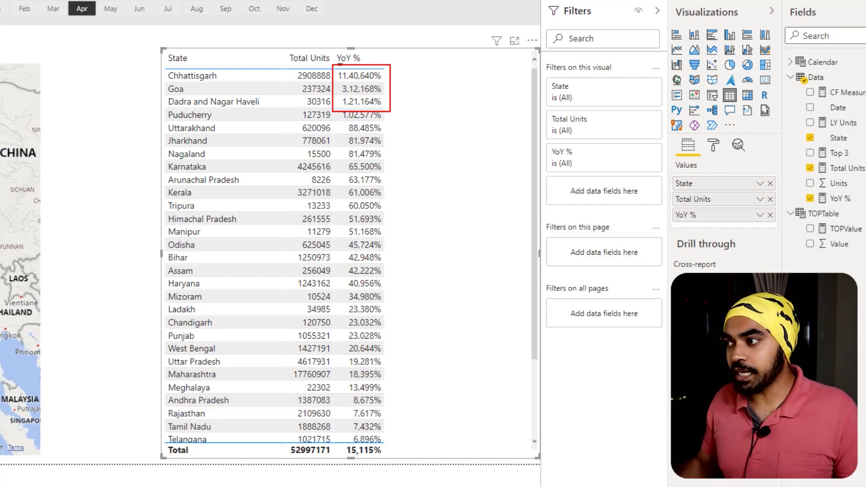
pyautogui.moveTo(423, 78)
pyautogui.mouseDown()
pyautogui.moveTo(404, 94)
pyautogui.moveTo(412, 96)
pyautogui.moveTo(408, 75)
pyautogui.moveTo(444, 114)
pyautogui.mouseUp()
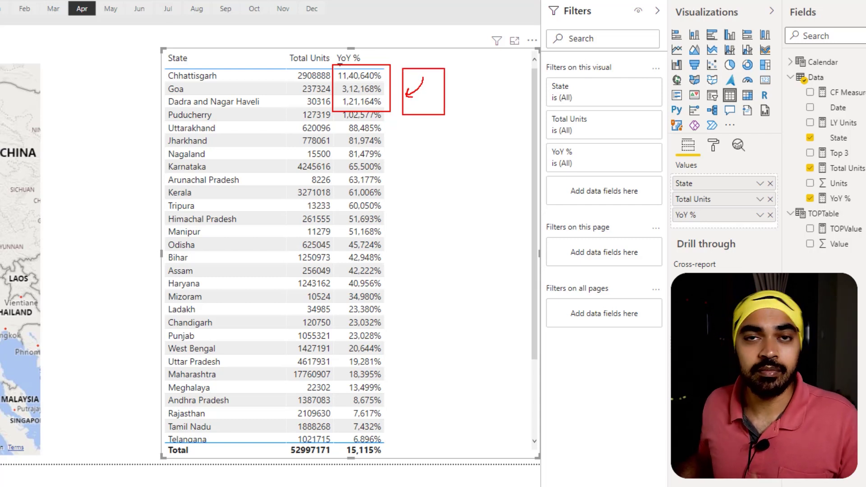
pyautogui.press('Escape')
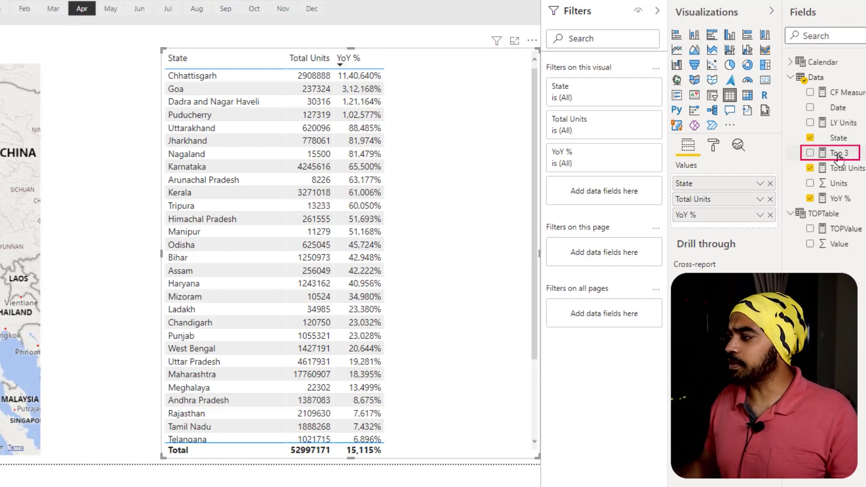
# Open the Top 3 measure's formula and highlight its CALCULATE, KEEPFILTERS and TOPN logic
pyautogui.click(837, 153)
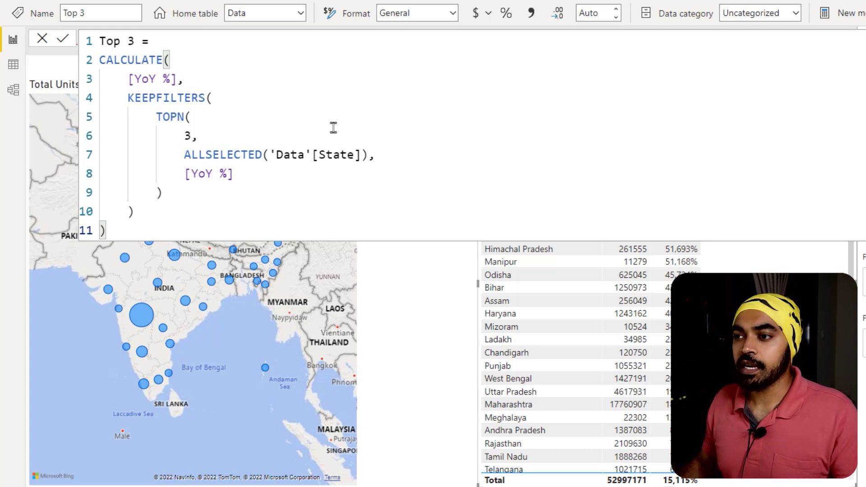
pyautogui.moveTo(92, 53); pyautogui.dragTo(389, 226)
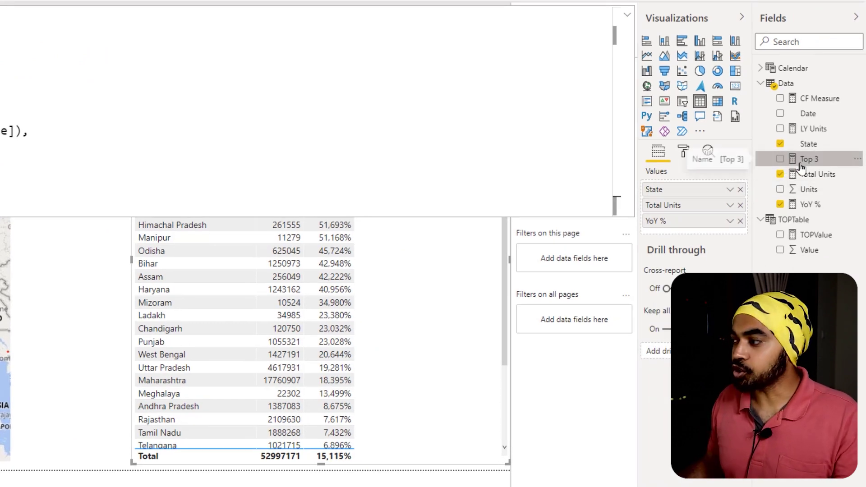
# Add the Top 3 measure to the state table and temporarily annotate the top three rows with 1 and the following rows with 0
pyautogui.moveTo(800, 167); pyautogui.dragTo(420, 264)
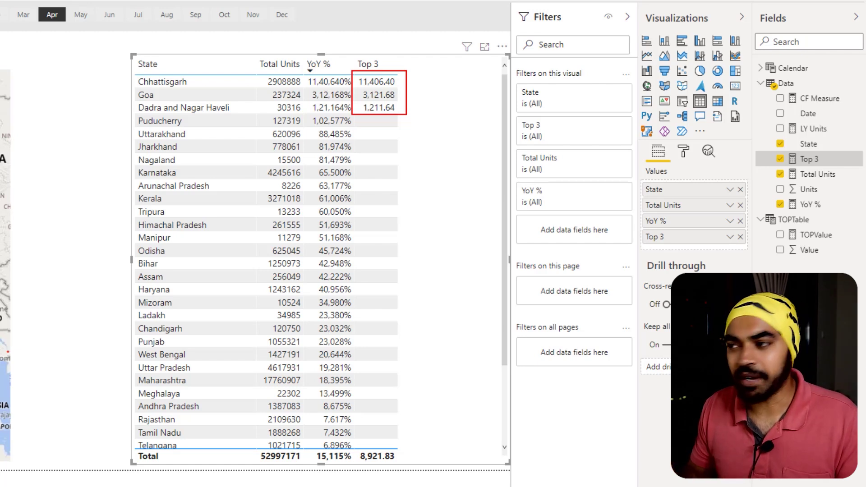
pyautogui.press('e')
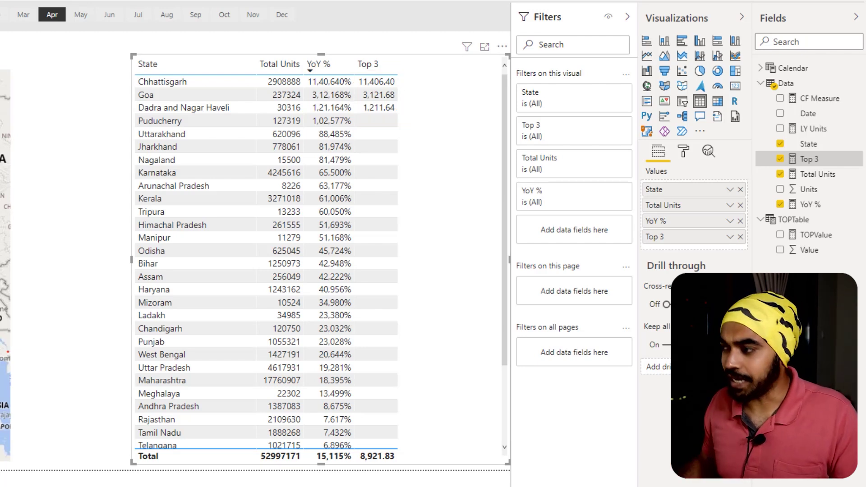
pyautogui.moveTo(415, 72); pyautogui.dragTo(416, 133)
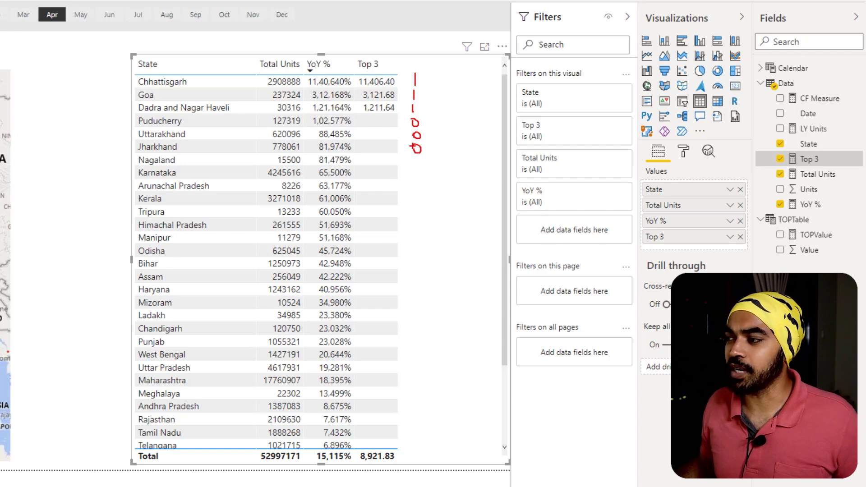
pyautogui.press('Escape')
# Open the CF Measure formula and mark how Calc, taken from Top 3, is compared with YoY % in the Check variable
pyautogui.click(818, 98)
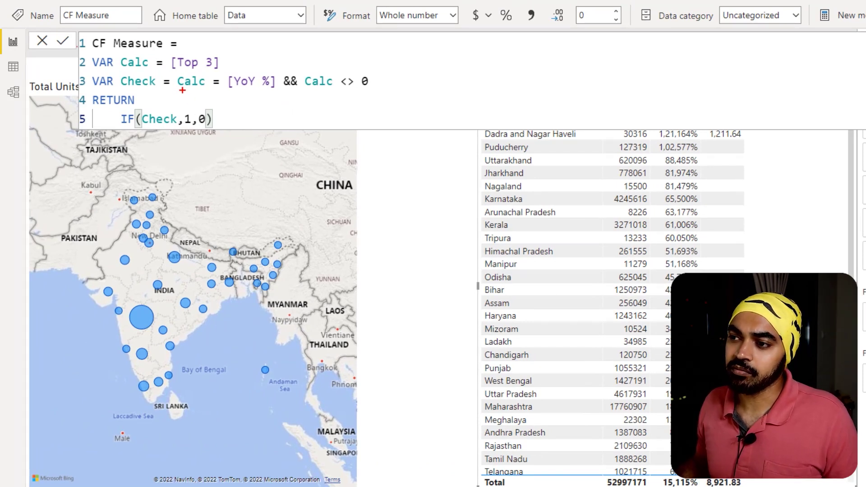
pyautogui.moveTo(182, 91); pyautogui.dragTo(209, 90)
pyautogui.press('Escape')
pyautogui.moveTo(182, 92); pyautogui.dragTo(204, 92)
pyautogui.moveTo(193, 44)
pyautogui.mouseDown()
pyautogui.moveTo(163, 55)
pyautogui.moveTo(174, 69)
pyautogui.moveTo(219, 58)
pyautogui.moveTo(213, 50)
pyautogui.moveTo(263, 60)
pyautogui.mouseUp()
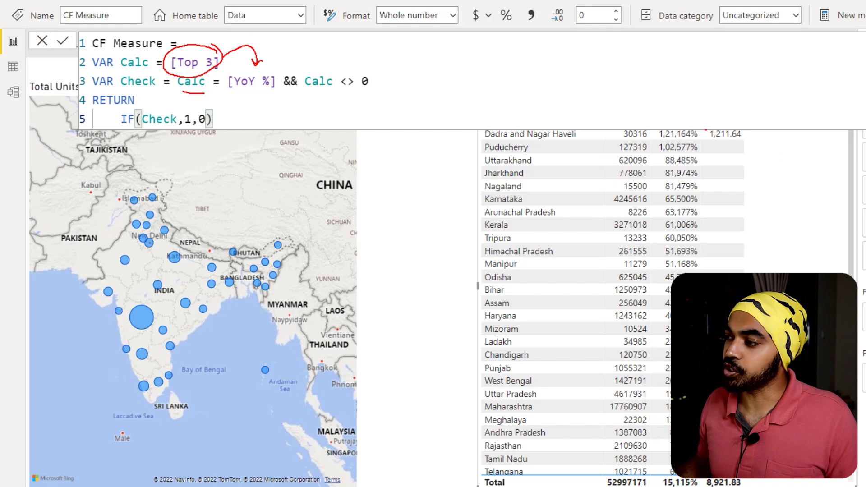
pyautogui.moveTo(653, 123); pyautogui.dragTo(702, 142)
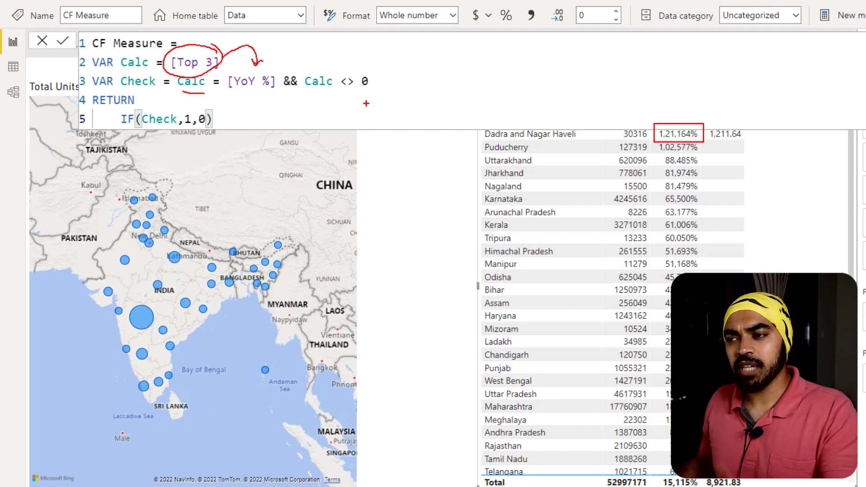
pyautogui.press('Escape')
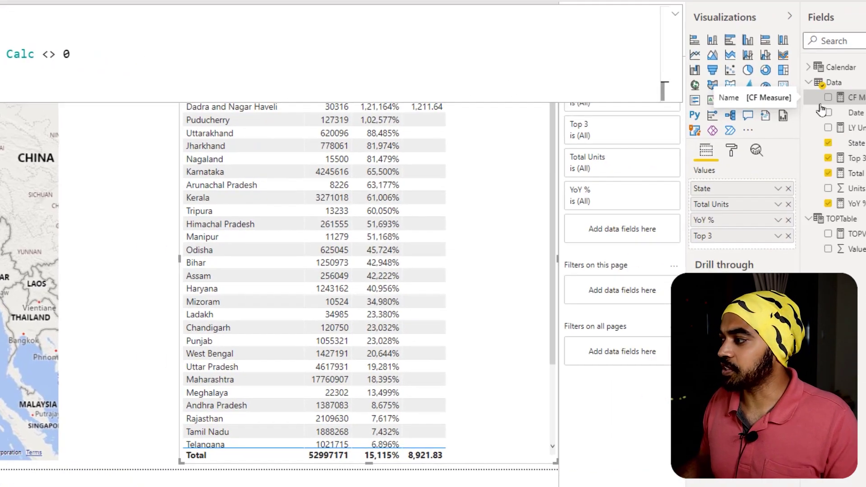
# Add CF Measure to the state table and annotate its 1 and 0 rows
pyautogui.moveTo(772, 93)
pyautogui.mouseDown()
pyautogui.moveTo(435, 158)
pyautogui.moveTo(437, 136)
pyautogui.mouseUp()
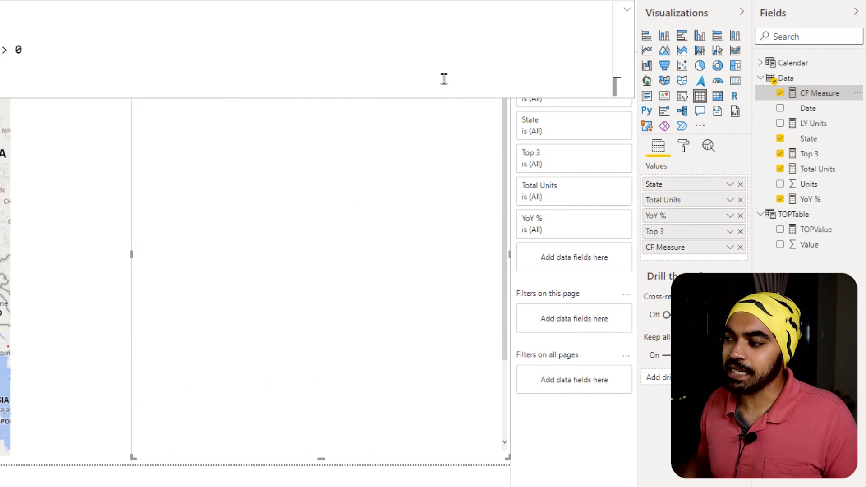
pyautogui.hotkey('ctrl', '2')
pyautogui.moveTo(431, 69)
pyautogui.mouseDown()
pyautogui.moveTo(455, 118)
pyautogui.moveTo(461, 242)
pyautogui.moveTo(470, 224)
pyautogui.mouseUp()
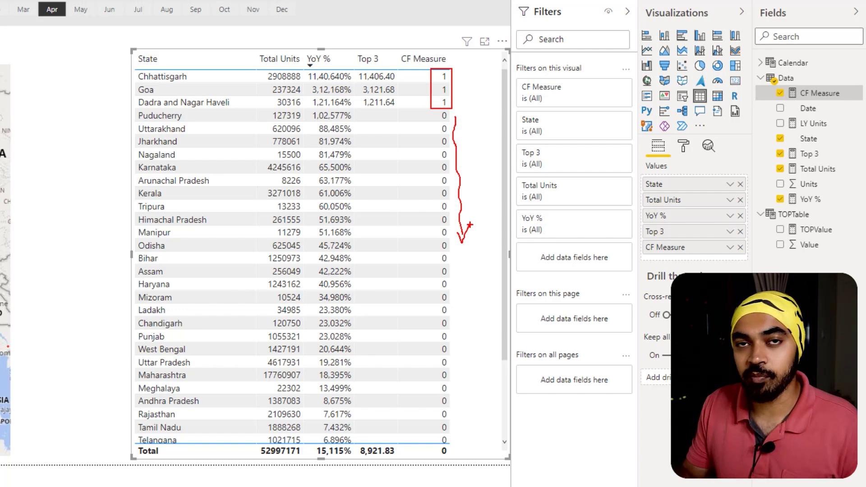
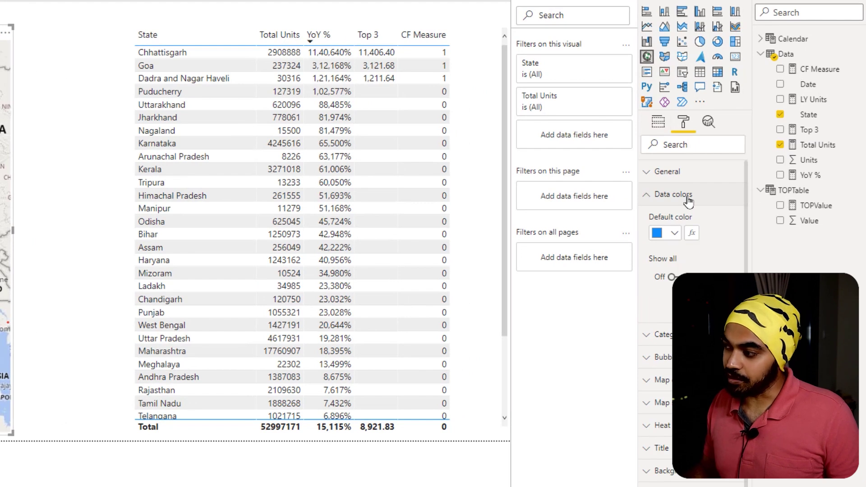
# Set up conditional formatting for the map's default data colour, formatted by Rules based on CF Measure
pyautogui.click(676, 235)
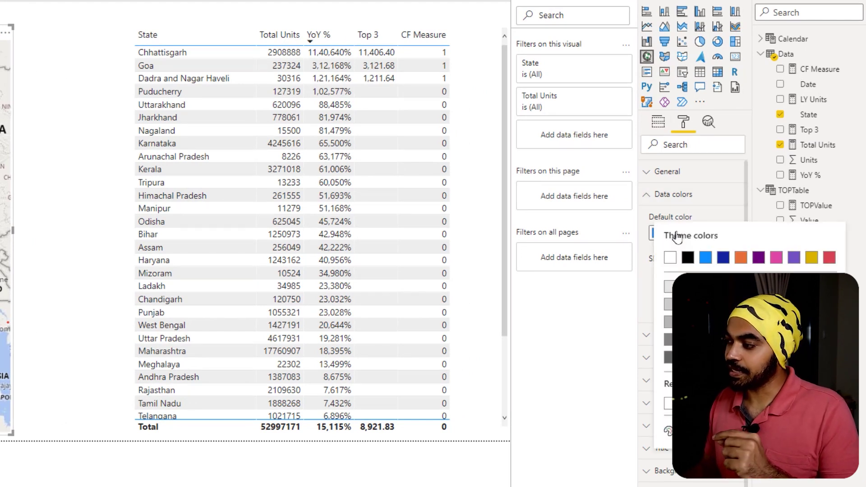
pyautogui.click(683, 216)
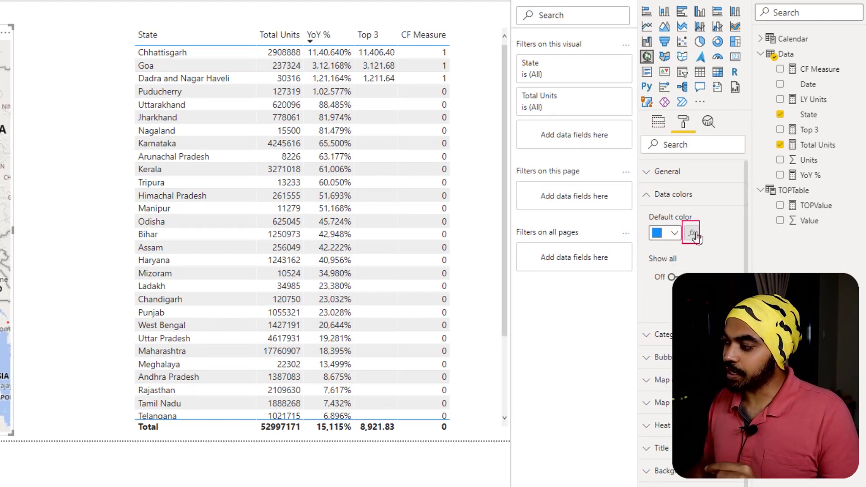
pyautogui.click(692, 234)
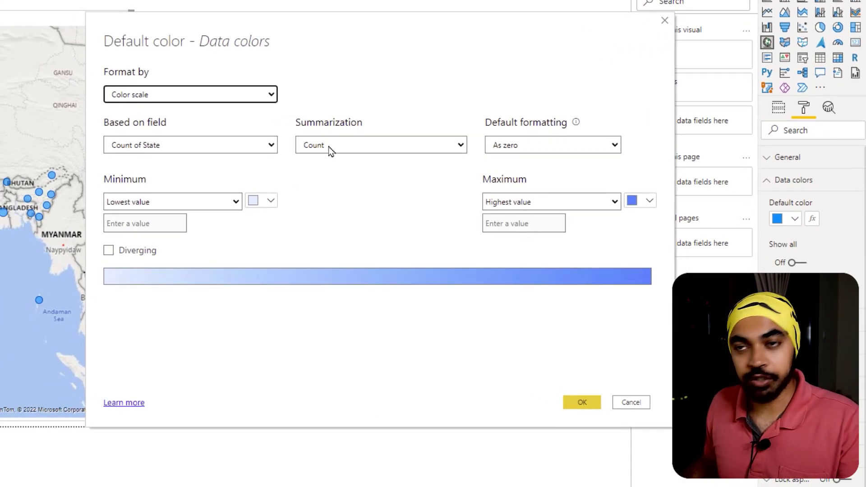
pyautogui.click(227, 104)
pyautogui.click(219, 124)
pyautogui.click(209, 151)
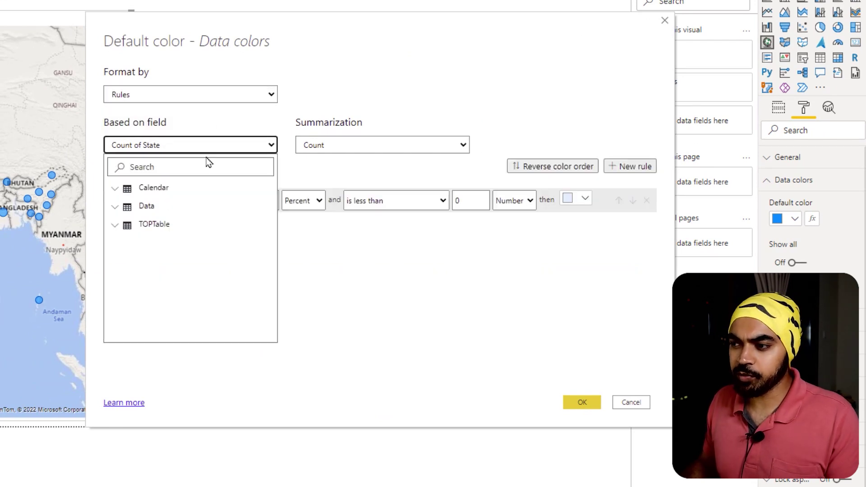
pyautogui.write('cf')
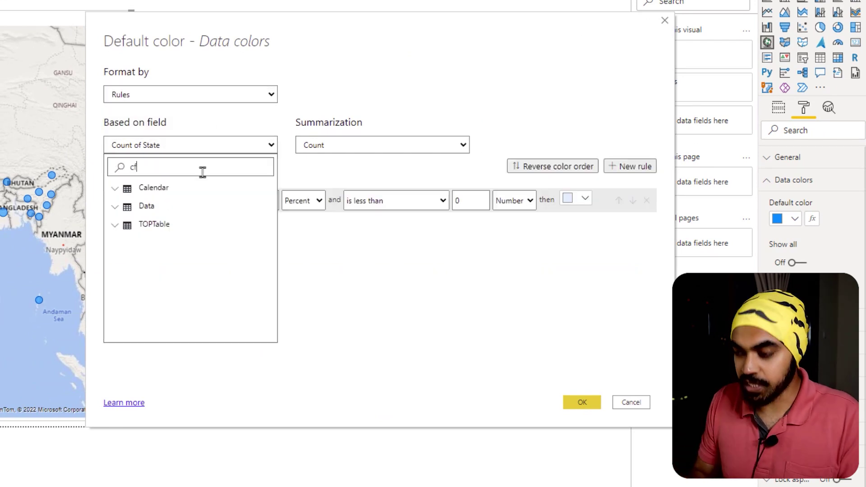
pyautogui.click(165, 207)
# Define the first rule as greater than or equal to 1 (Number) with an empty maximum, coloured pink
pyautogui.click(177, 203)
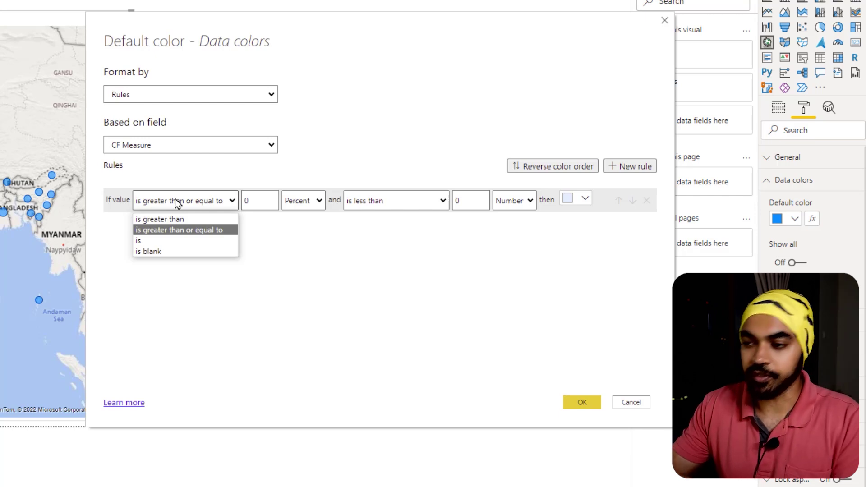
pyautogui.click(175, 234)
pyautogui.doubleClick(257, 206)
pyautogui.write('1')
pyautogui.click(311, 202)
pyautogui.click(297, 219)
pyautogui.click(393, 201)
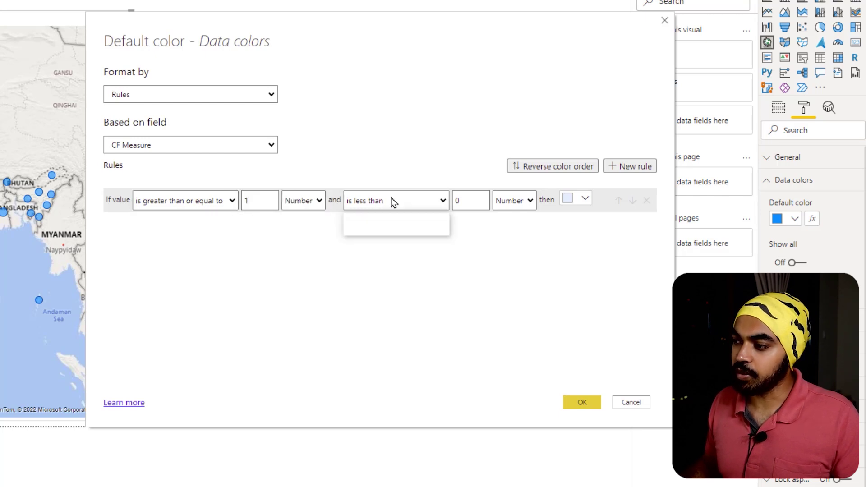
pyautogui.click(475, 202)
pyautogui.press('BackSpace')
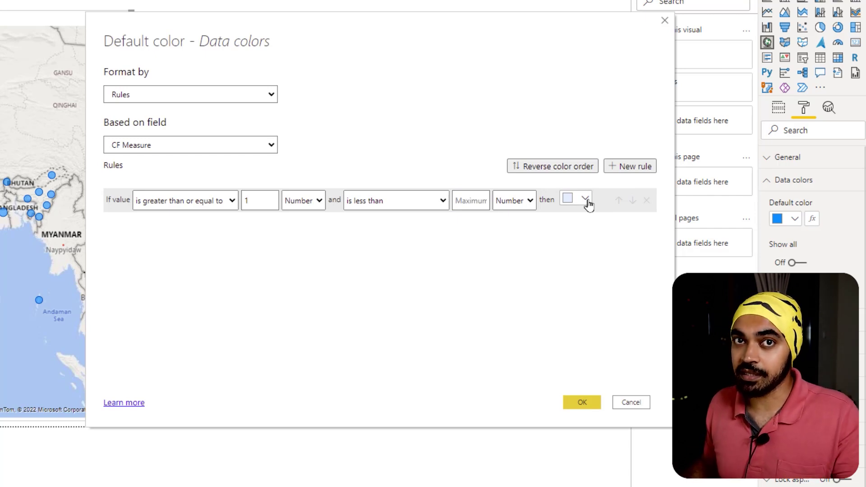
pyautogui.click(586, 200)
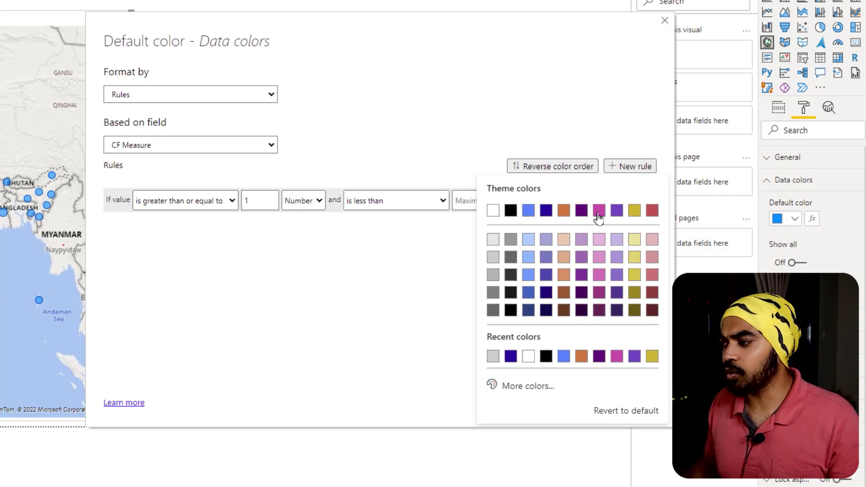
pyautogui.click(599, 210)
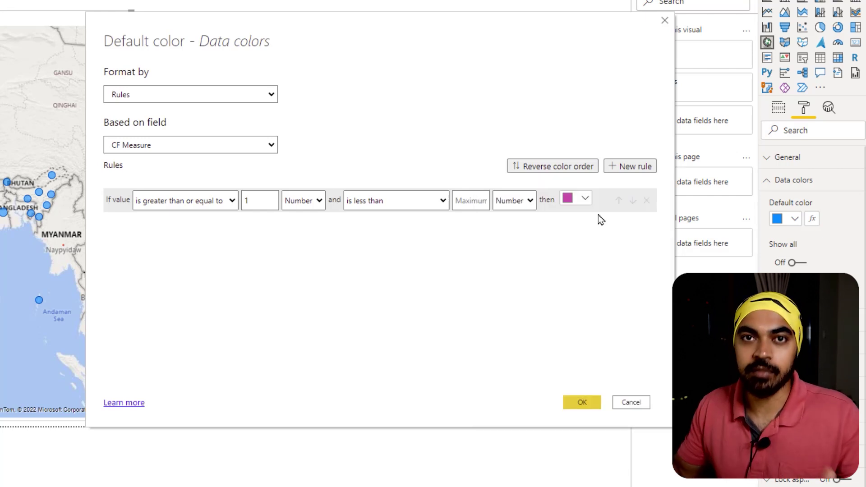
# Add a second rule colouring values that are 0 (Number) grey, and apply the rules to the map
pyautogui.click(629, 166)
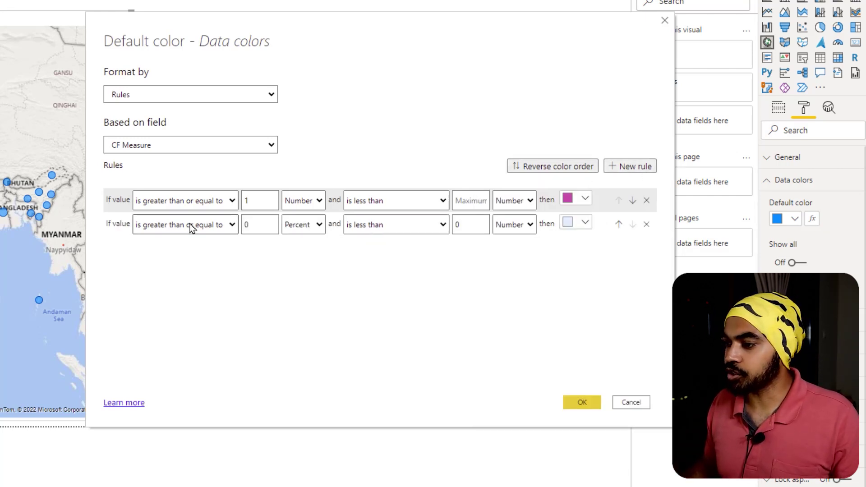
pyautogui.click(191, 225)
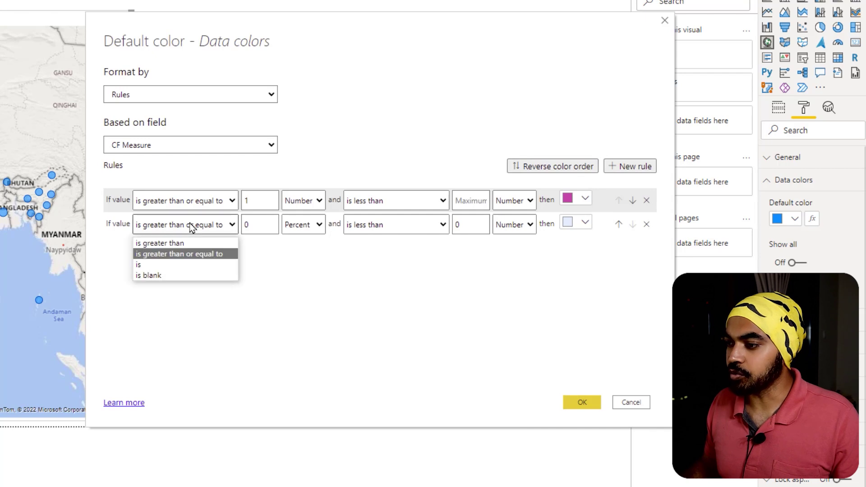
pyautogui.click(171, 265)
pyautogui.click(311, 224)
pyautogui.click(300, 242)
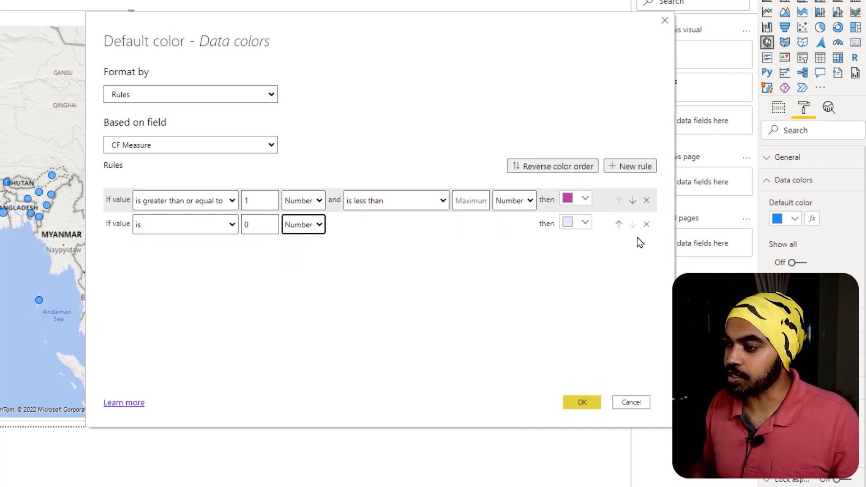
pyautogui.click(568, 223)
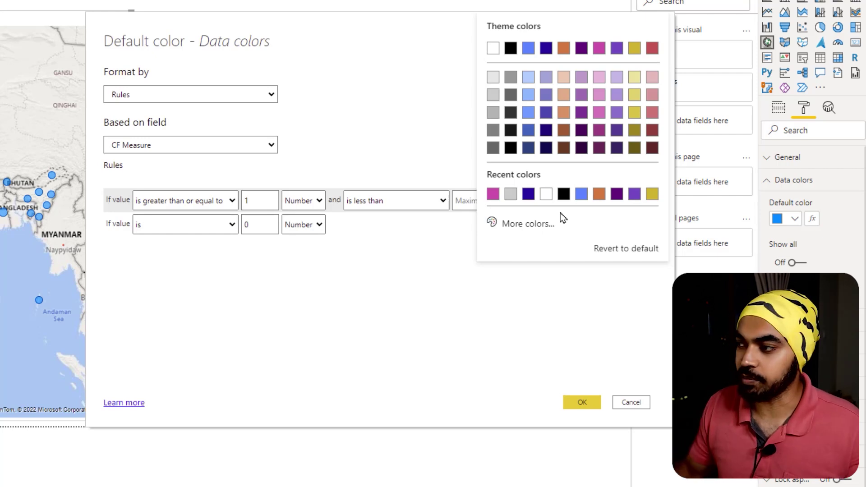
pyautogui.click(492, 113)
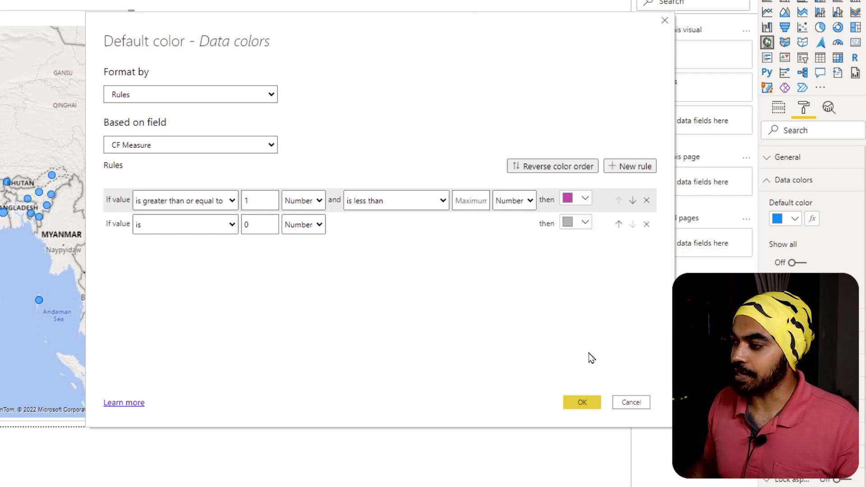
pyautogui.click(582, 401)
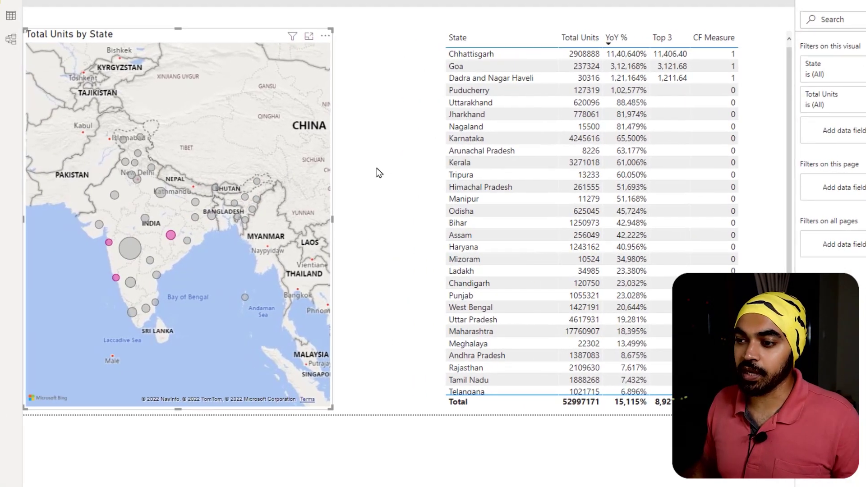
# Inspect TOPTable in the data view, enlarging its formula and marking the {1,2,3,4,5} list with an arrow towards the Value column
pyautogui.click(382, 172)
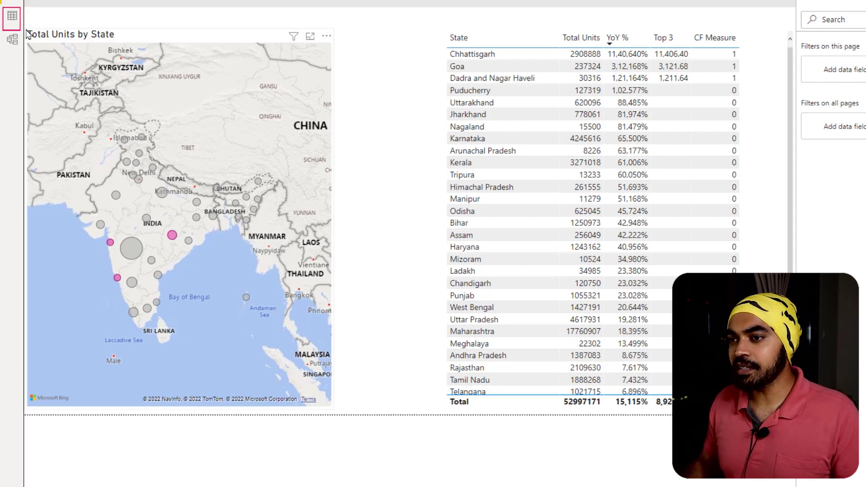
pyautogui.click(13, 17)
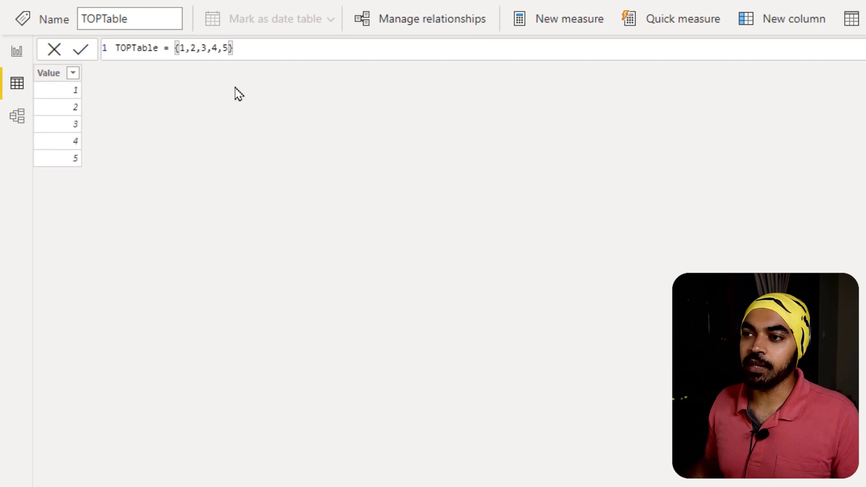
pyautogui.scroll(4, 257, 53)
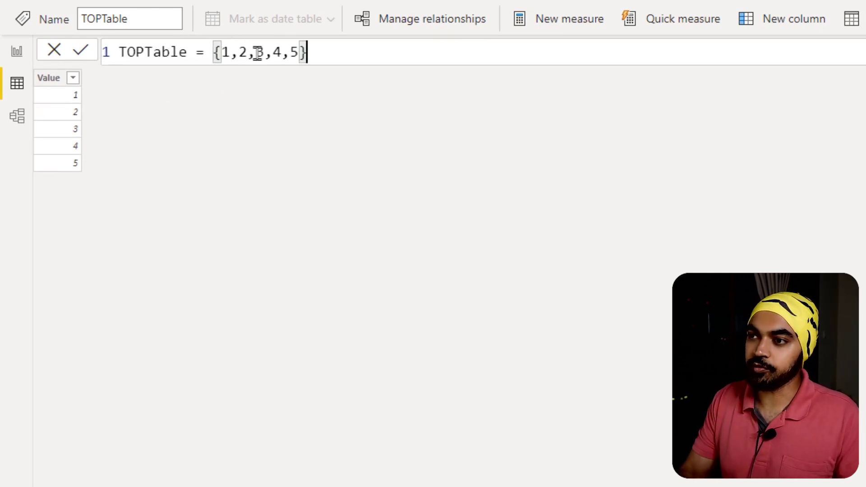
pyautogui.moveTo(211, 38)
pyautogui.mouseDown()
pyautogui.moveTo(310, 69)
pyautogui.moveTo(177, 159)
pyautogui.mouseUp()
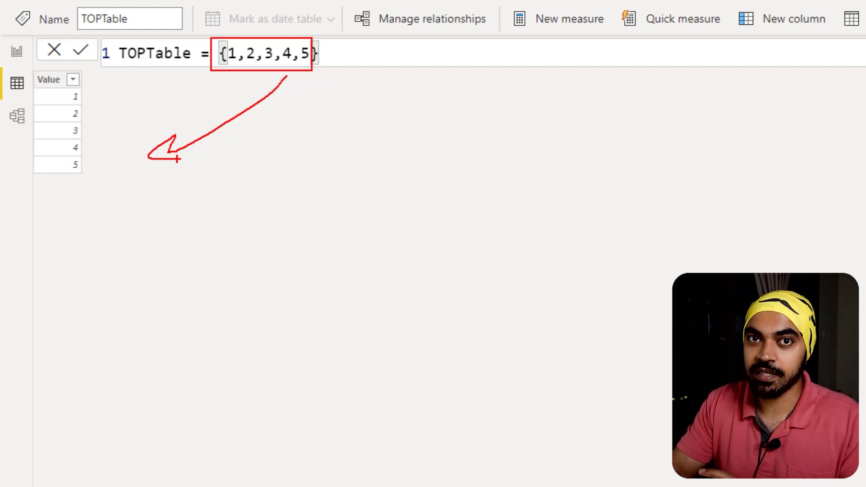
# Add a list slicer for TOPTable's Value field to the report page and shrink it to fit beside the map
pyautogui.click(16, 51)
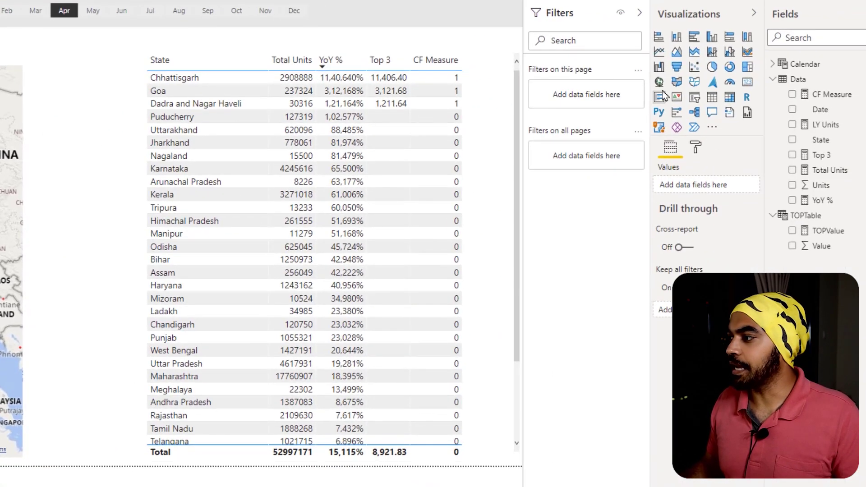
pyautogui.click(693, 96)
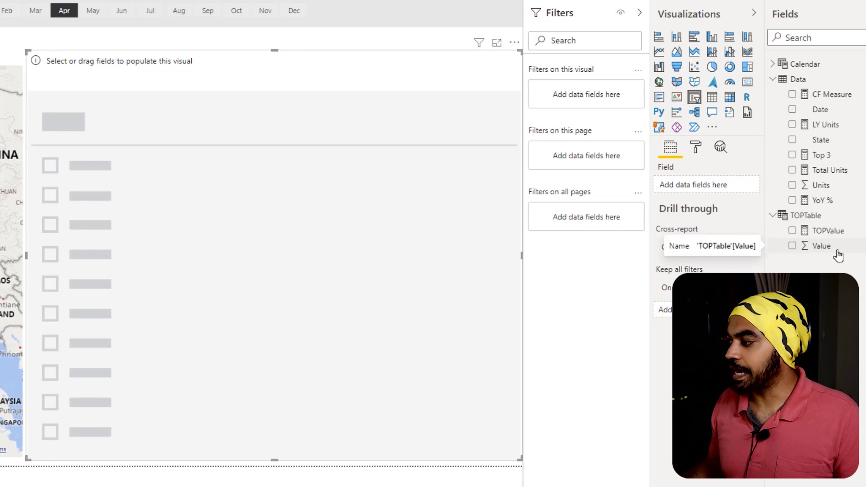
pyautogui.moveTo(820, 252); pyautogui.dragTo(266, 204)
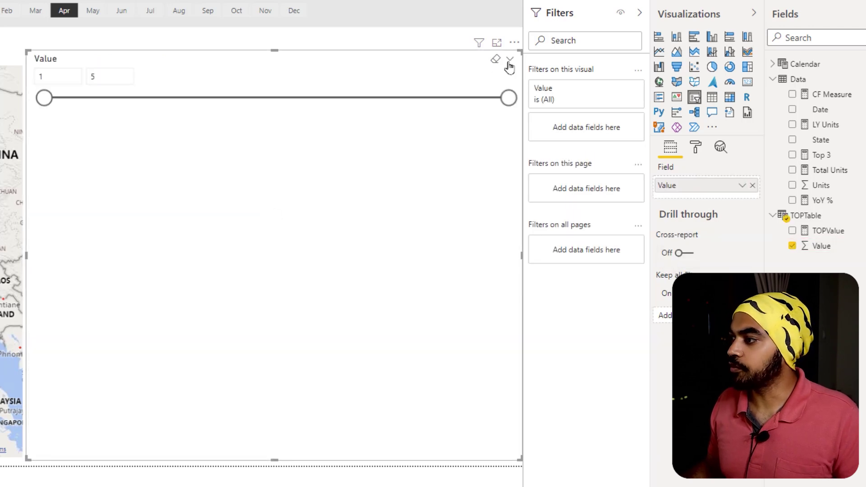
pyautogui.click(510, 67)
pyautogui.click(451, 78)
pyautogui.moveTo(516, 457); pyautogui.dragTo(87, 149)
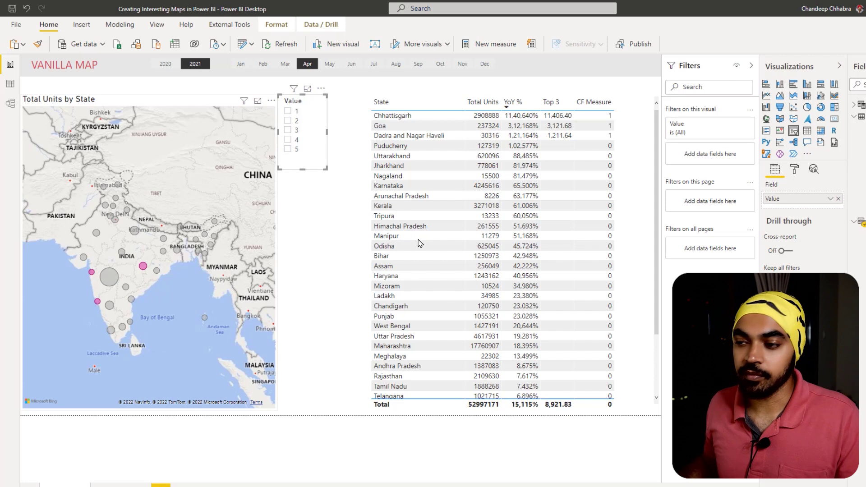
# Temporarily annotate the Value slicer with a box and an arrow pointing to the map
pyautogui.moveTo(819, 240)
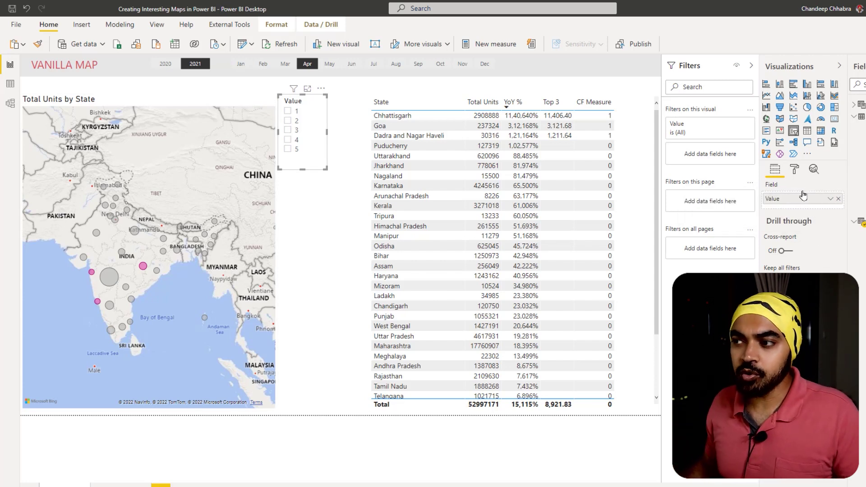
pyautogui.moveTo(278, 101)
pyautogui.mouseDown()
pyautogui.moveTo(312, 161)
pyautogui.moveTo(301, 161)
pyautogui.moveTo(258, 215)
pyautogui.moveTo(172, 259)
pyautogui.mouseUp()
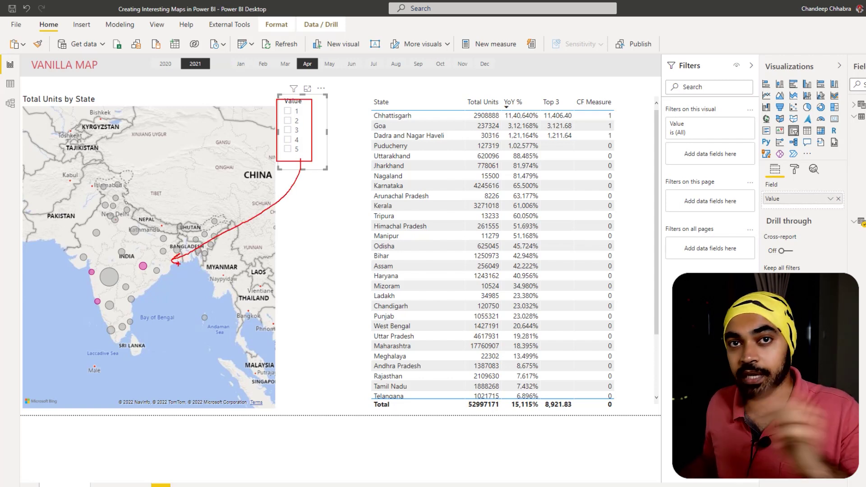
pyautogui.press('Escape')
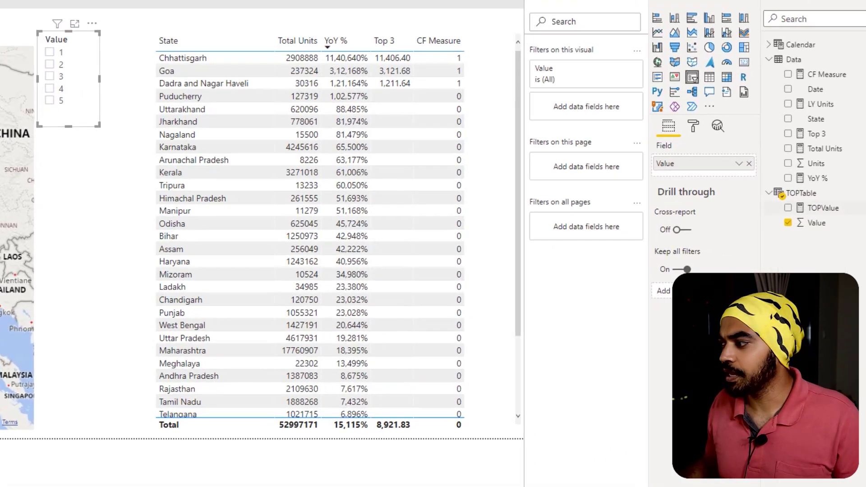
# Open the TOPValue measure's formula and examine its SELECTEDVALUE logic on TOPTable[Value] with the alternate result 1
pyautogui.click(822, 208)
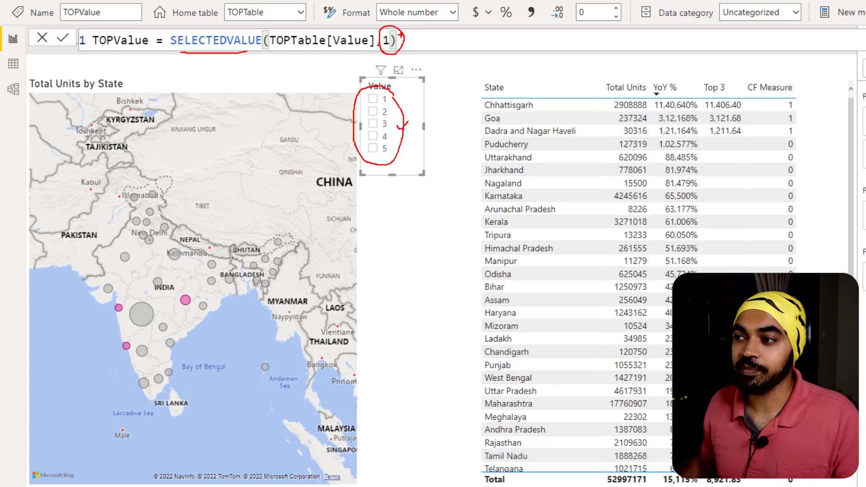
pyautogui.press('Escape')
pyautogui.moveTo(170, 40); pyautogui.dragTo(390, 40)
pyautogui.click(417, 32)
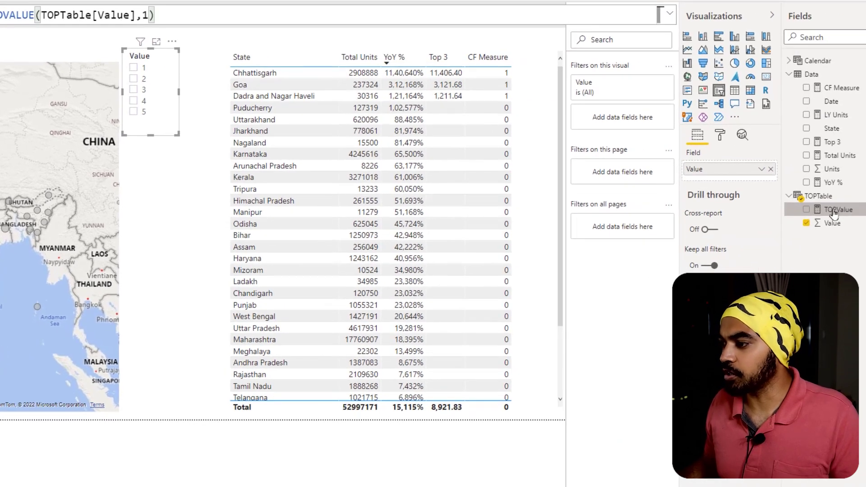
pyautogui.moveTo(833, 210); pyautogui.dragTo(212, 253)
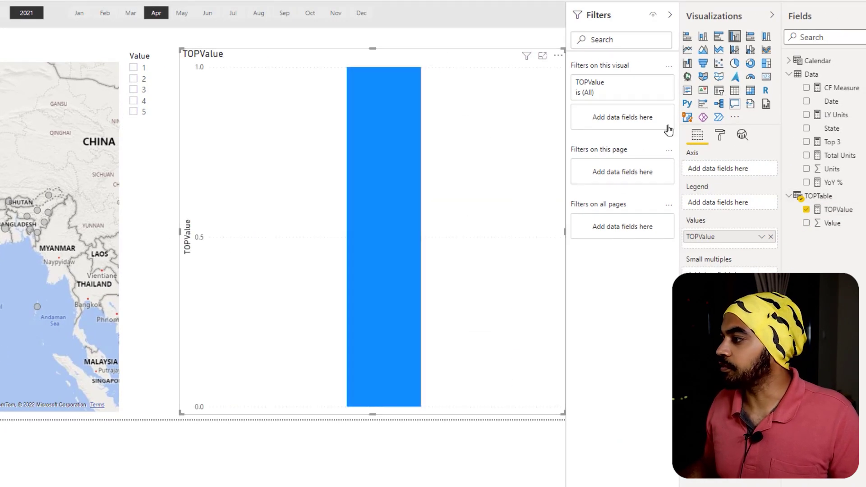
pyautogui.hotkey('ctrl', 'z')
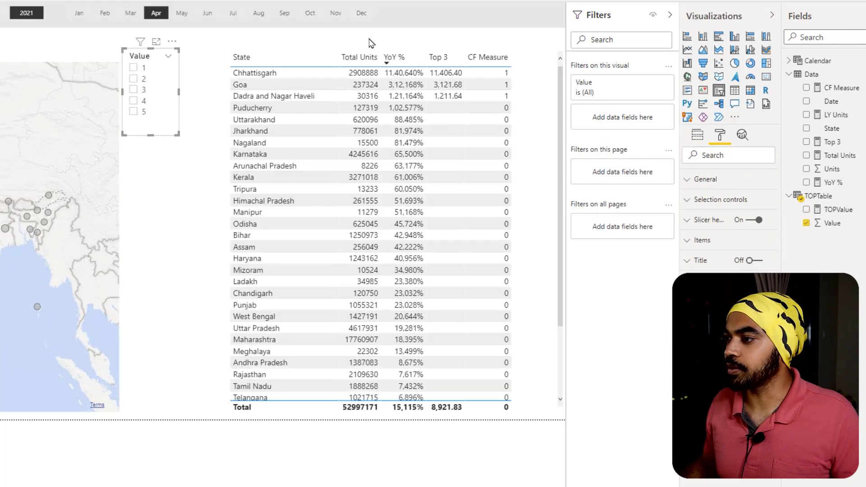
pyautogui.click(766, 77)
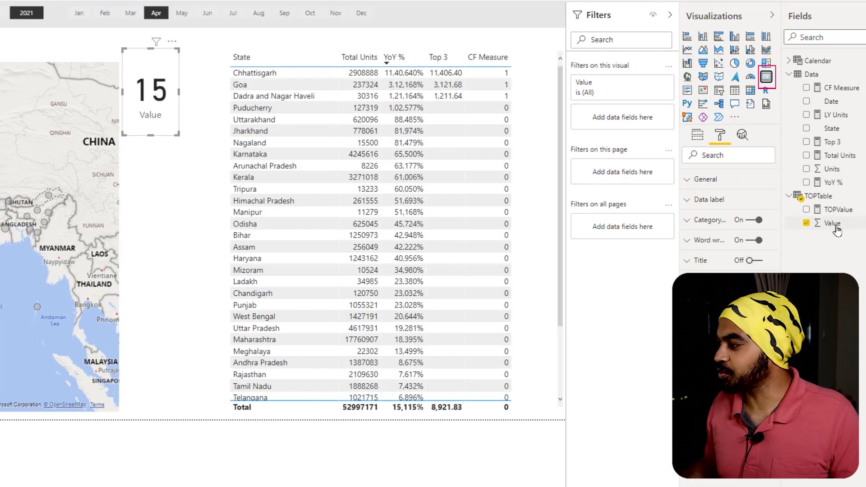
pyautogui.click(165, 213)
pyautogui.click(150, 88)
pyautogui.hotkey('ctrl', 'z')
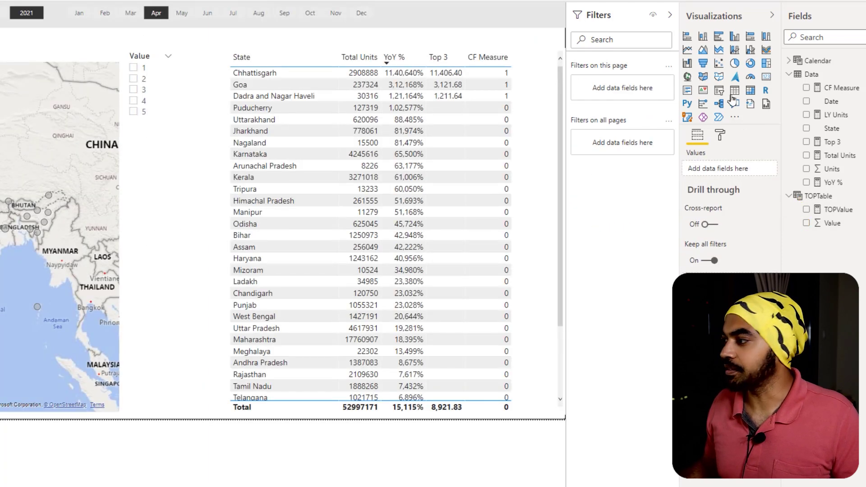
# Add a card visual showing the TOPValue measure below the Value slicer
pyautogui.click(765, 77)
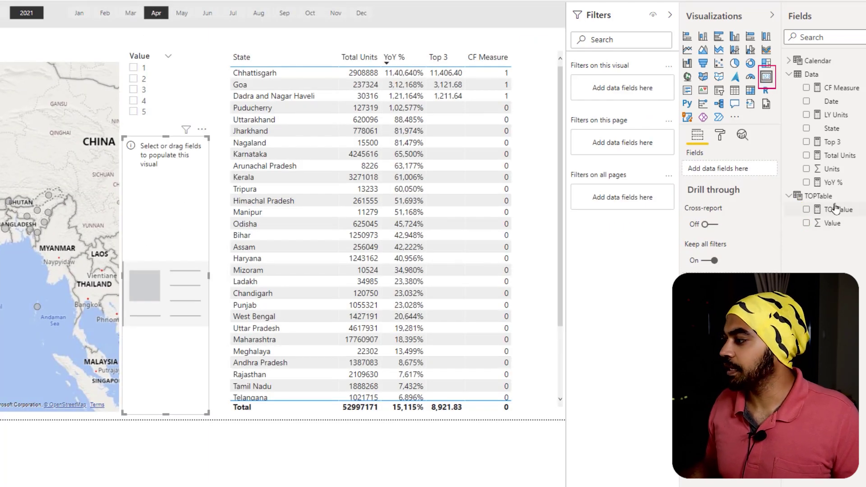
pyautogui.moveTo(835, 209); pyautogui.dragTo(712, 169)
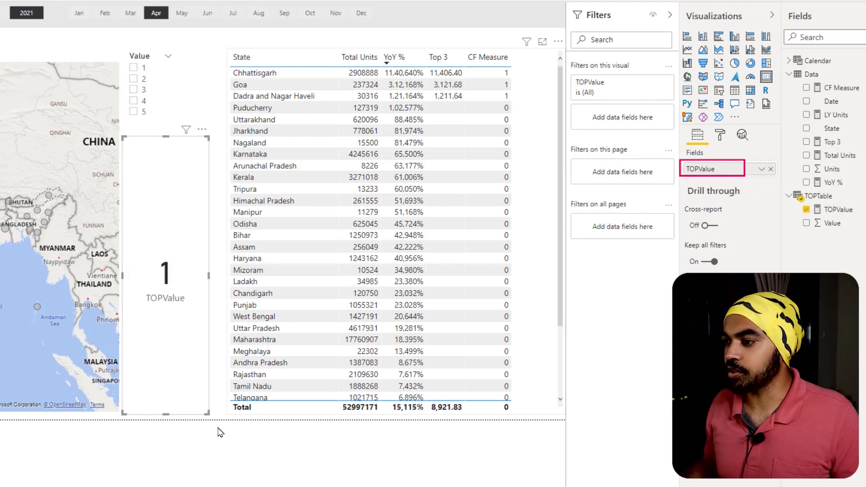
# Shrink the TOPValue card to a compact size below the Value slicer and test slicer values 3 and 4 before selecting 5
pyautogui.moveTo(207, 413); pyautogui.dragTo(212, 203)
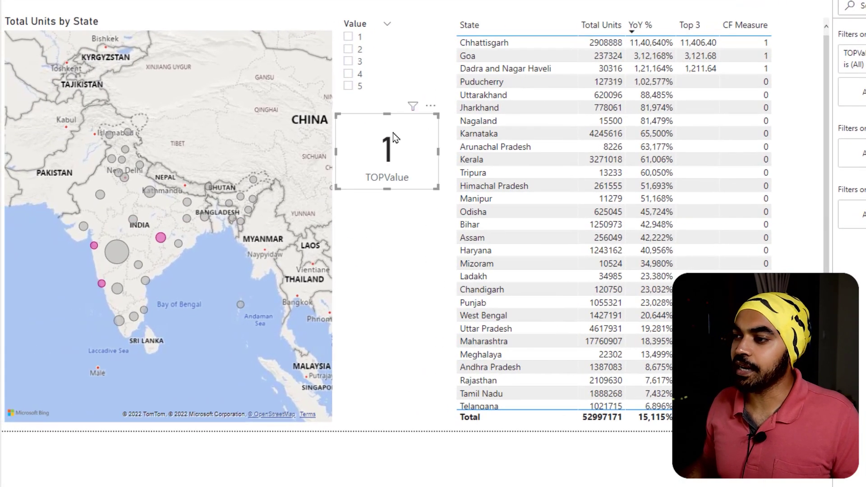
pyautogui.click(350, 62)
pyautogui.click(349, 74)
pyautogui.click(349, 86)
# Temporarily annotate the slicer's selected 5 with a box, an arrow to the TOPValue card and a line towards the map
pyautogui.moveTo(339, 72); pyautogui.dragTo(370, 97)
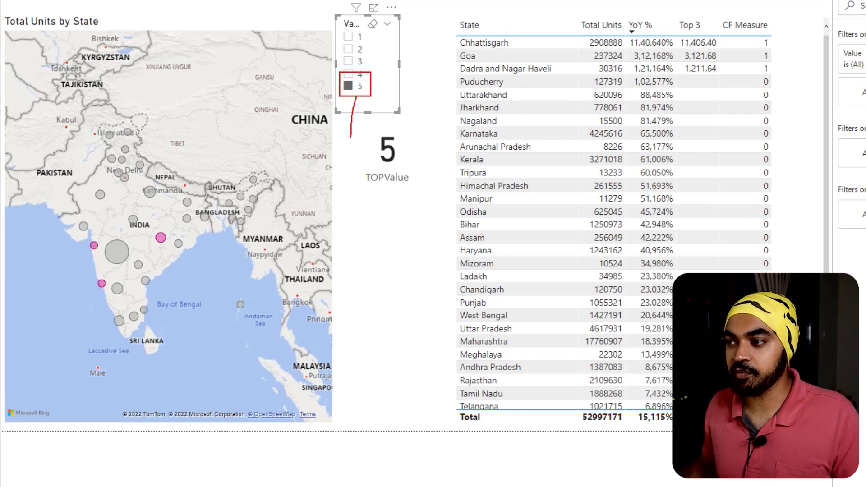
pyautogui.moveTo(355, 178); pyautogui.dragTo(320, 199)
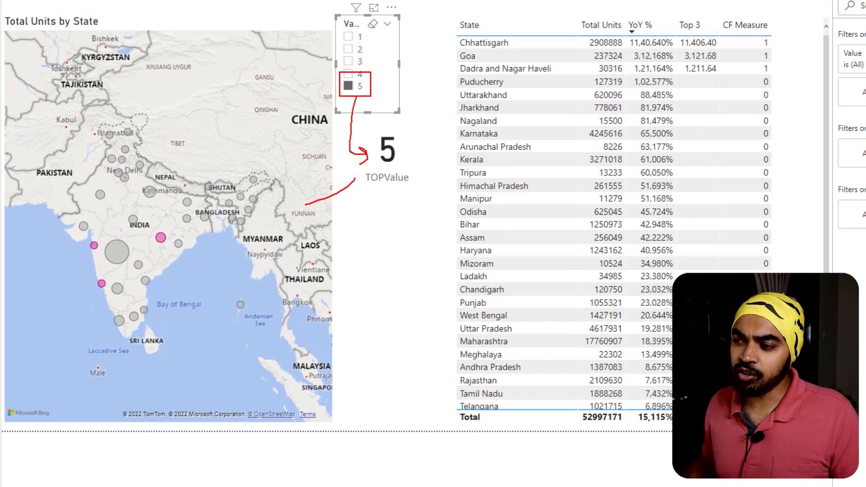
pyautogui.press('Escape')
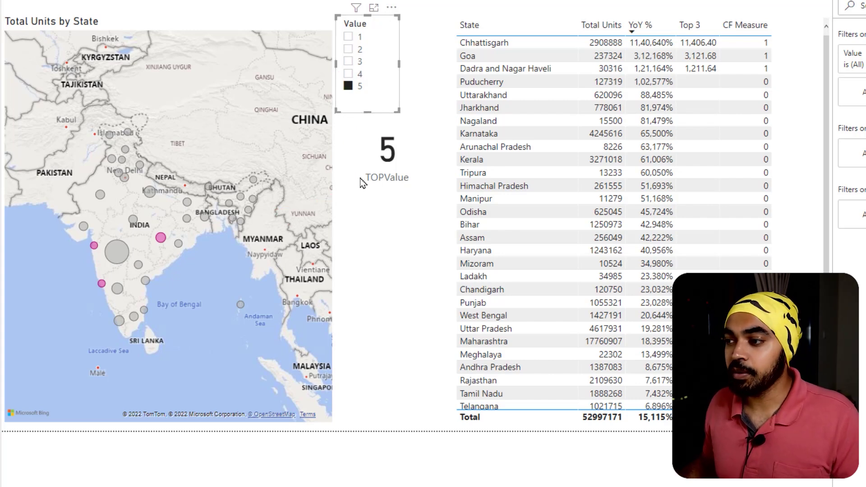
# Replace the fixed count 3 inside TOPN in the Top 3 measure with [TOPValue] and commit the formula
pyautogui.click(387, 158)
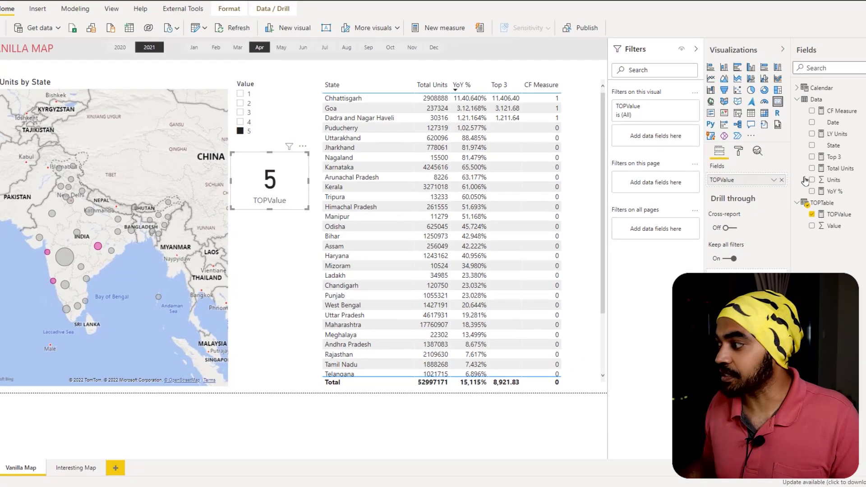
pyautogui.click(807, 158)
pyautogui.hotkey('ctrl', '2')
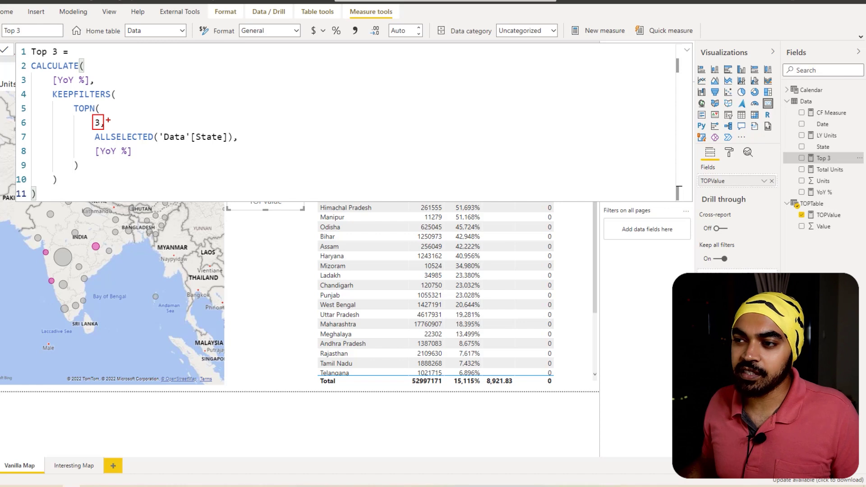
pyautogui.moveTo(141, 115)
pyautogui.mouseDown()
pyautogui.moveTo(293, 124)
pyautogui.moveTo(656, 216)
pyautogui.moveTo(754, 221)
pyautogui.mouseUp()
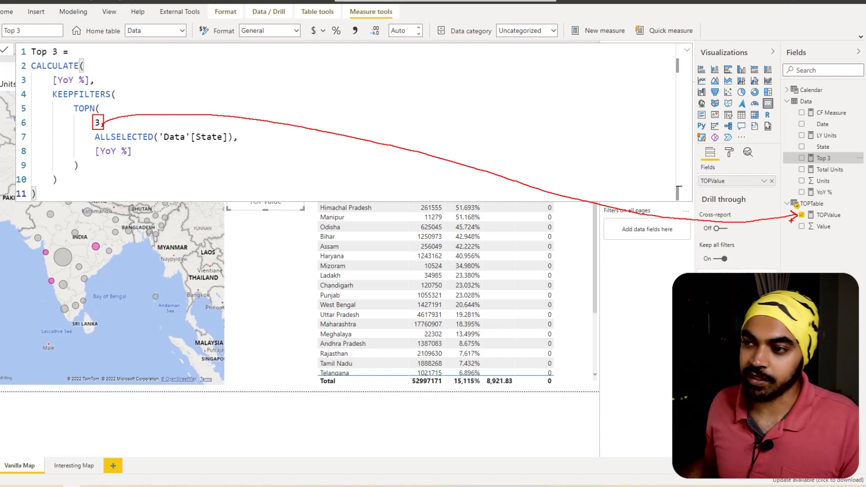
pyautogui.press('Escape')
pyautogui.doubleClick(99, 123)
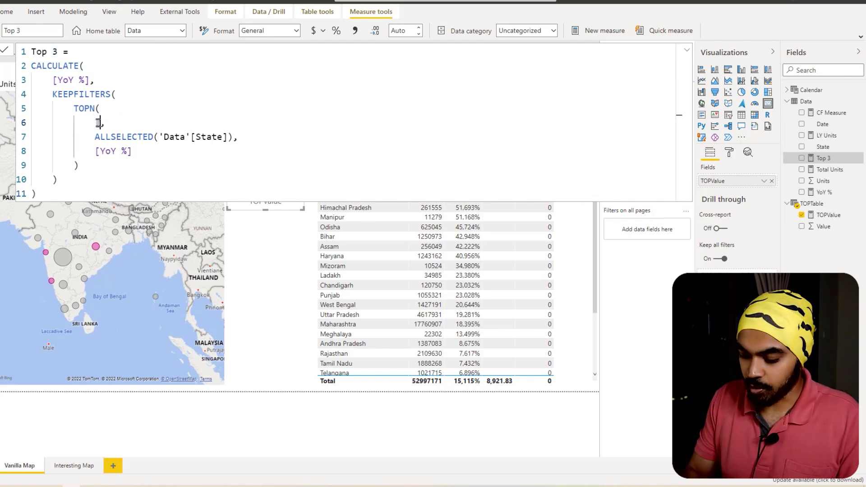
pyautogui.press('BackSpace')
pyautogui.press('Down')
pyautogui.press('Down')
pyautogui.press('Tab')
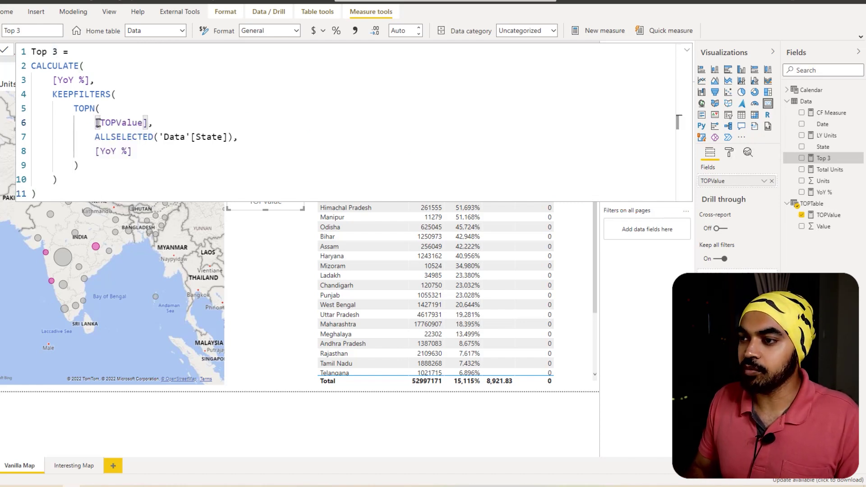
pyautogui.press('Return')
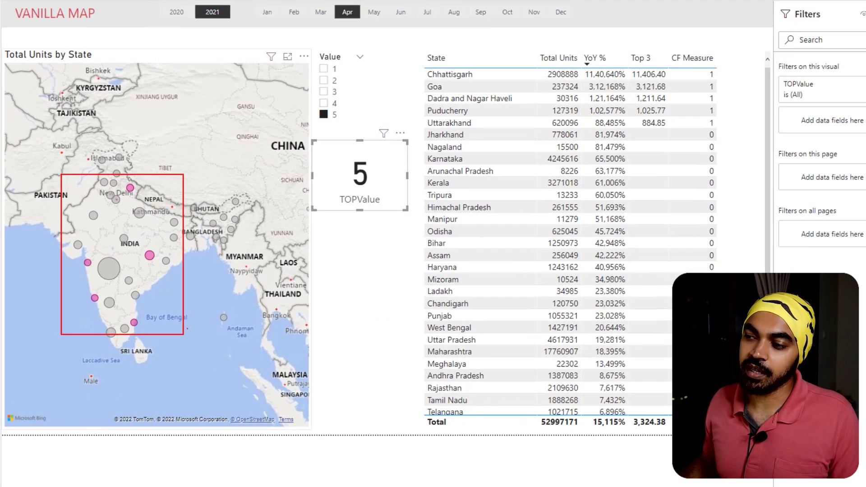
# Test the highlighting by selecting 4 and finally 3 in the Value slicer
pyautogui.click(325, 103)
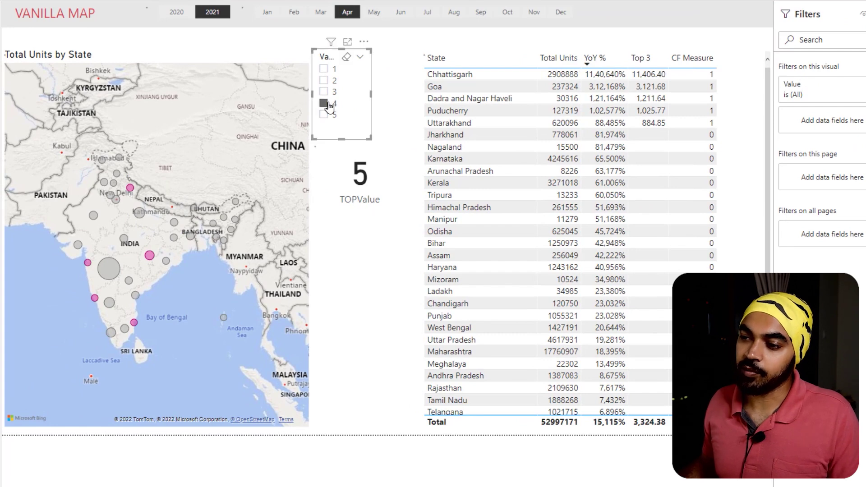
pyautogui.click(325, 92)
pyautogui.click(378, 274)
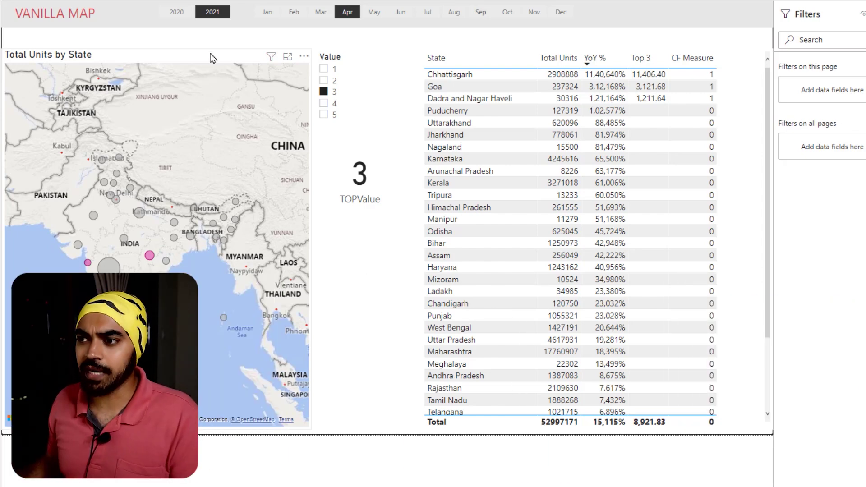
# Change the Total Units by State map's theme to the grayscale style
pyautogui.click(213, 80)
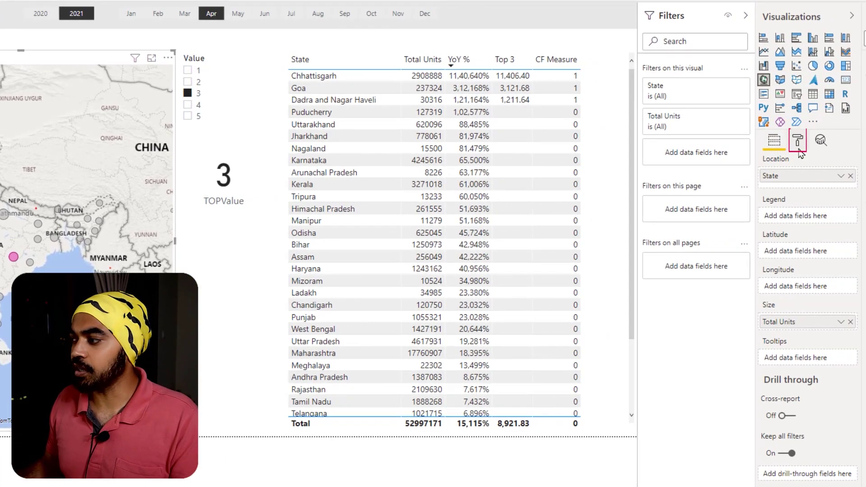
pyautogui.click(798, 144)
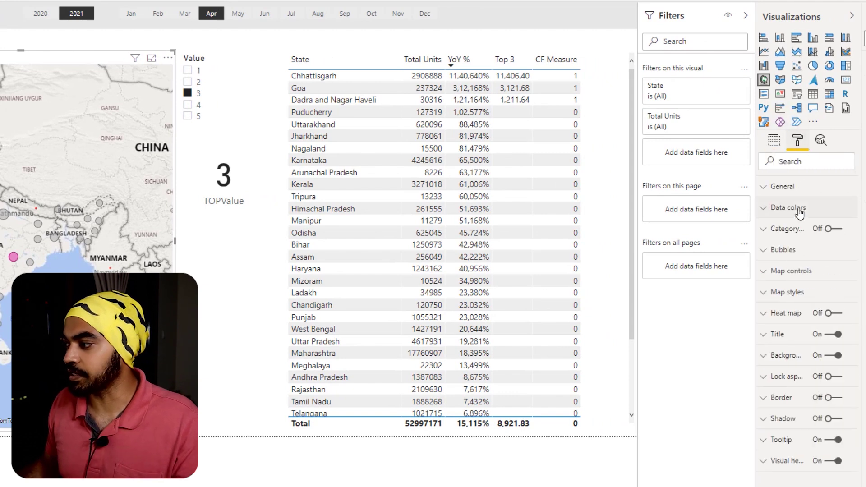
pyautogui.click(787, 292)
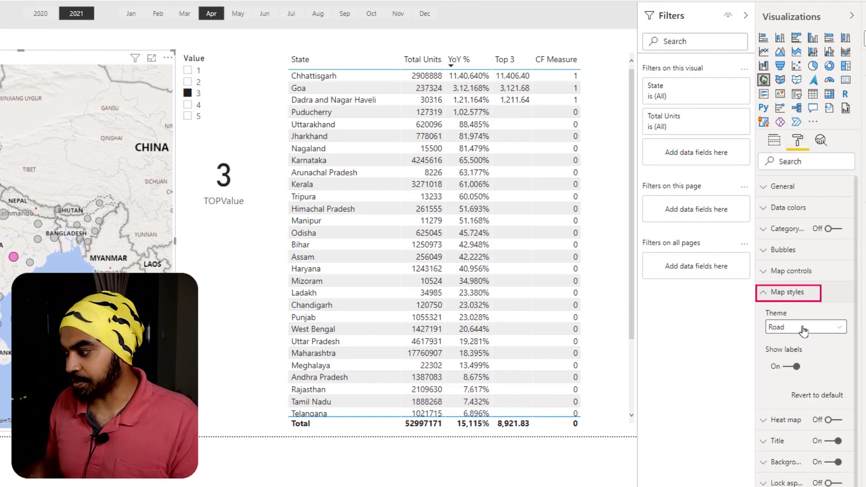
pyautogui.click(803, 328)
pyautogui.click(785, 379)
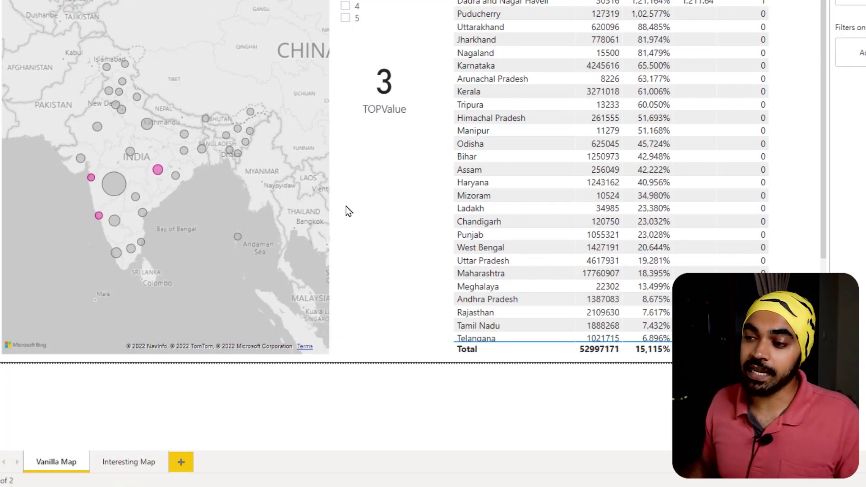
# Switch to the Interesting Map page and temporarily outline the state table, marking its highlighted top rows
pyautogui.moveTo(60, 56); pyautogui.dragTo(227, 280)
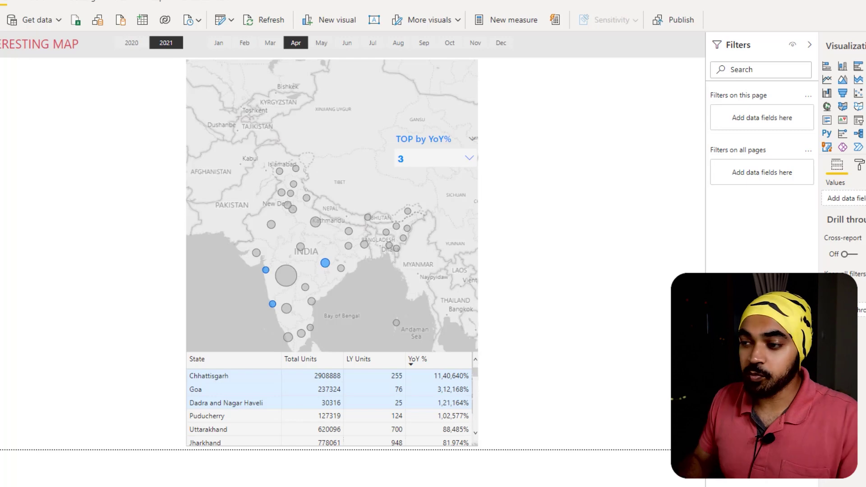
pyautogui.moveTo(178, 342); pyautogui.dragTo(509, 457)
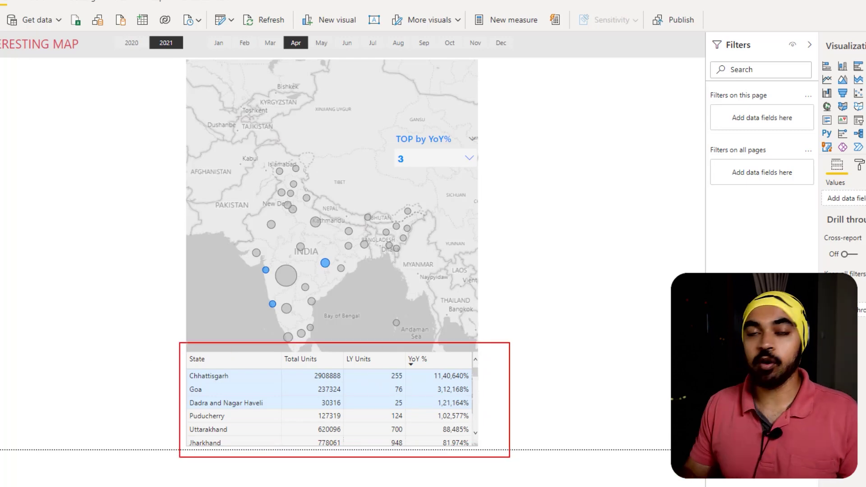
pyautogui.moveTo(253, 374); pyautogui.dragTo(254, 379)
pyautogui.moveTo(306, 376); pyautogui.dragTo(304, 391)
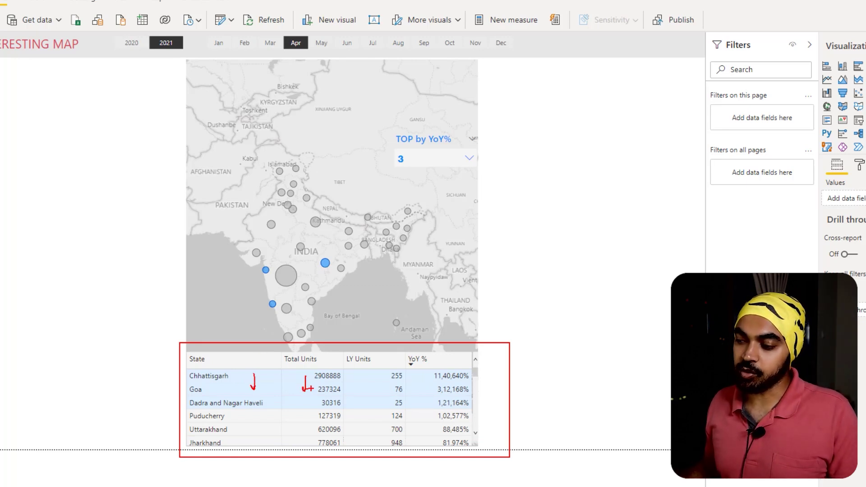
pyautogui.moveTo(428, 377); pyautogui.dragTo(428, 396)
pyautogui.moveTo(422, 387)
pyautogui.mouseDown()
pyautogui.moveTo(429, 396)
pyautogui.moveTo(435, 387)
pyautogui.mouseUp()
pyautogui.press('Escape')
# Select 4 in the TOP by YoY% slicer, collapse its list and temporarily outline the combined map and table
pyautogui.click(450, 158)
pyautogui.click(411, 217)
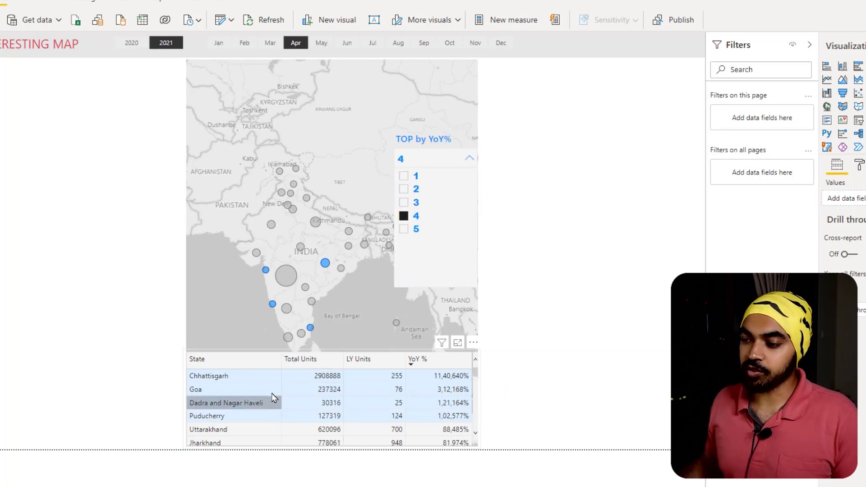
pyautogui.click(110, 281)
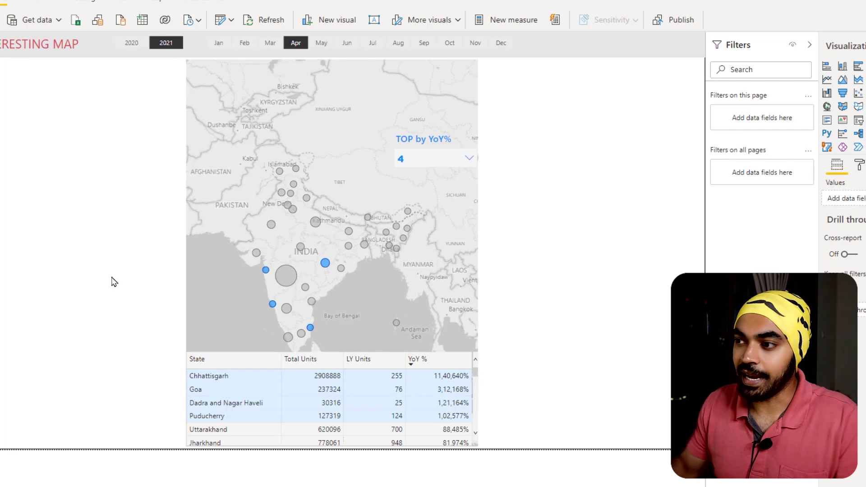
pyautogui.moveTo(181, 55)
pyautogui.mouseDown()
pyautogui.moveTo(358, 248)
pyautogui.moveTo(458, 395)
pyautogui.moveTo(483, 448)
pyautogui.mouseUp()
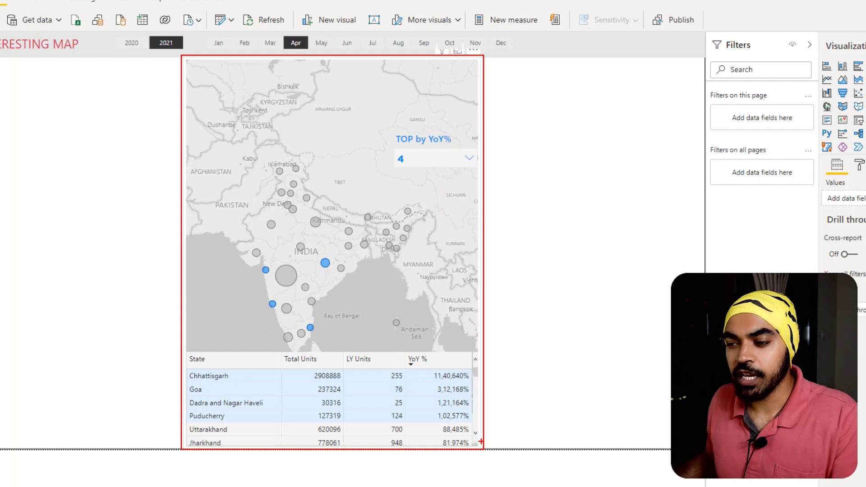
pyautogui.press('Escape')
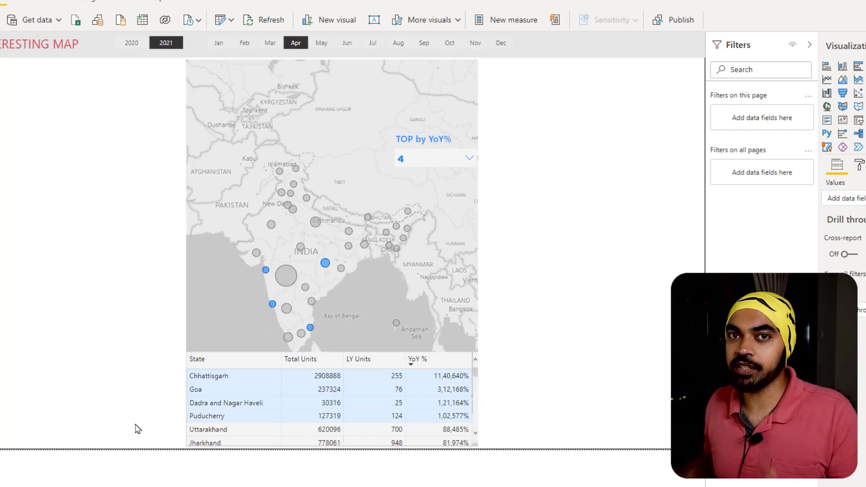